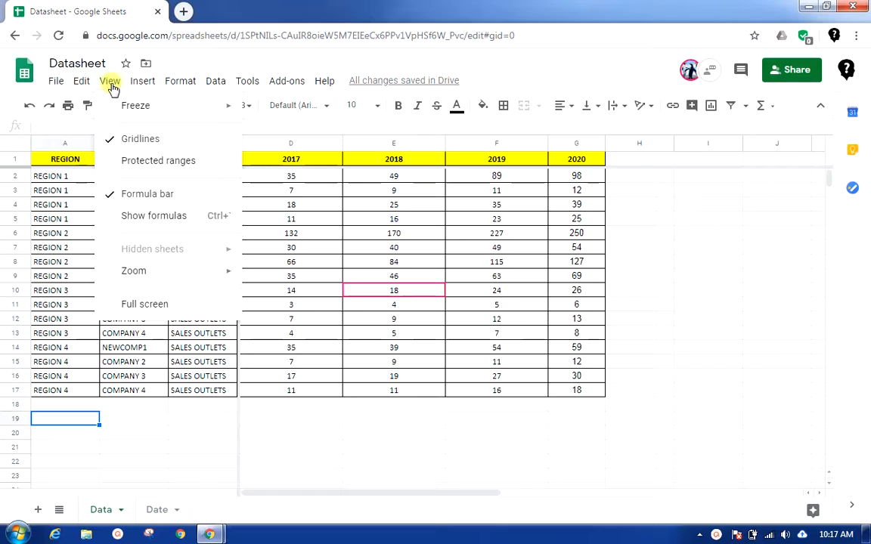
- Remove the frozen rows and the frozen columns from the Data sheet
{"action": "mouse_move", "coordinate": [125, 106]}
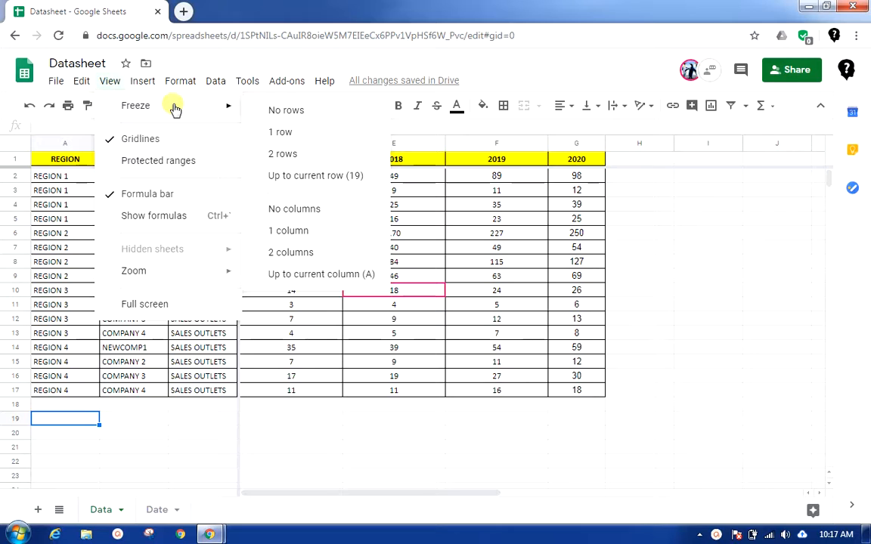
{"action": "left_click", "coordinate": [425, 239]}
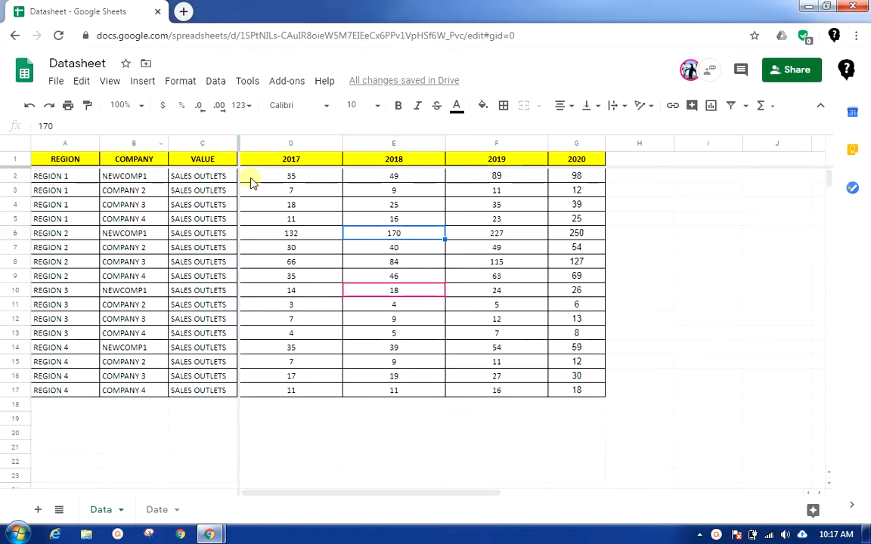
{"action": "left_click", "coordinate": [108, 81]}
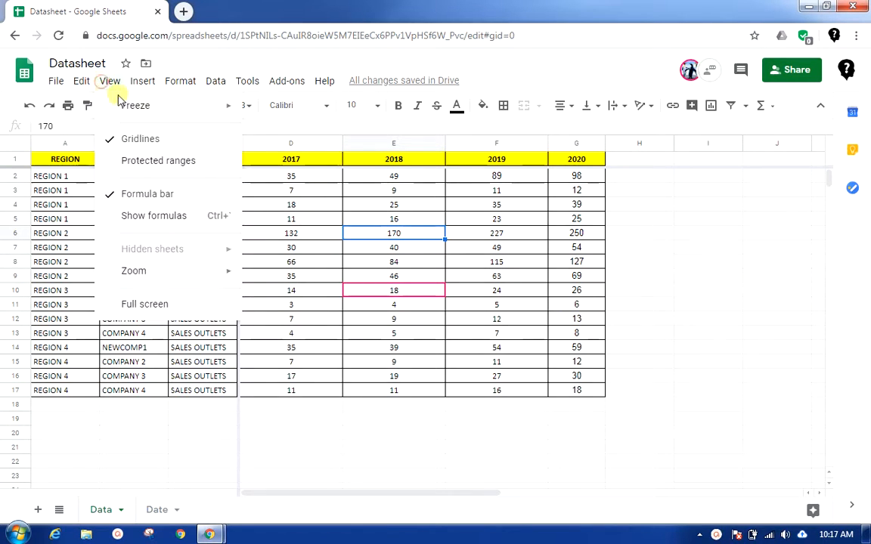
{"action": "mouse_move", "coordinate": [178, 103]}
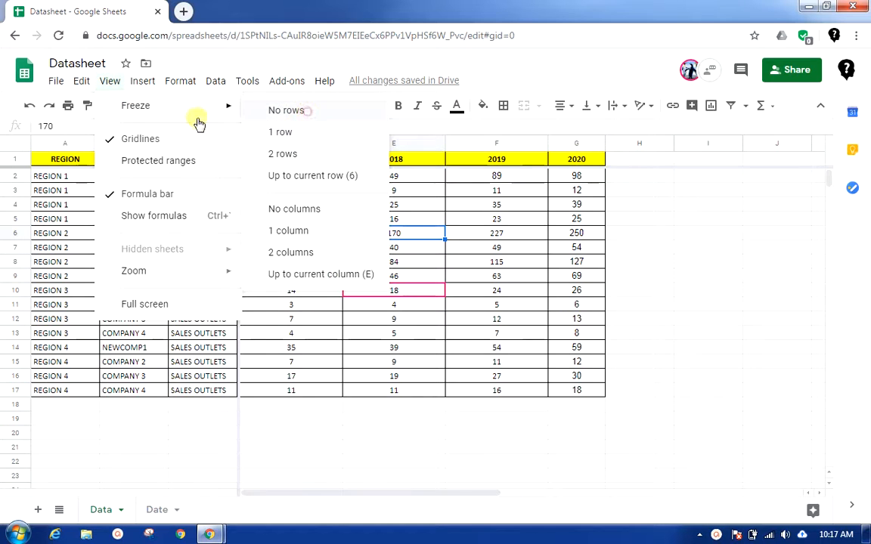
{"action": "left_click", "coordinate": [110, 81]}
{"action": "left_click", "coordinate": [123, 108]}
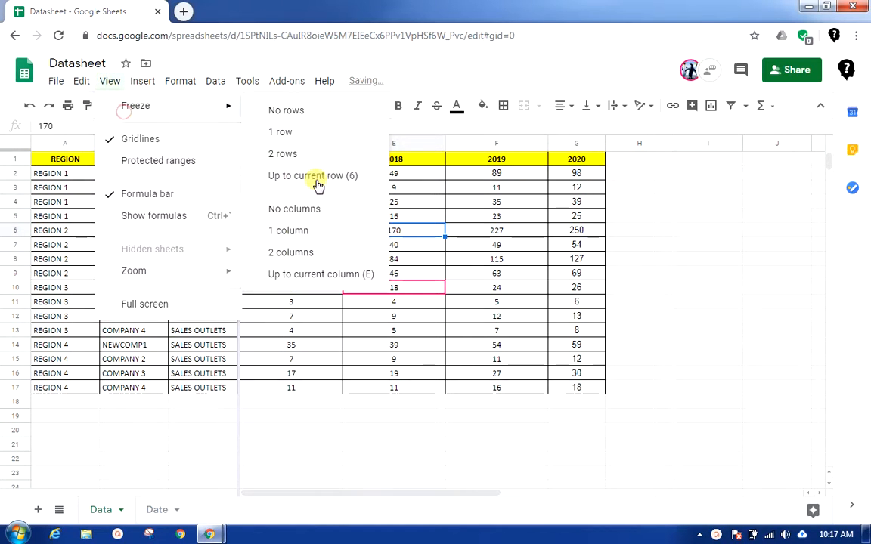
{"action": "left_click", "coordinate": [317, 208]}
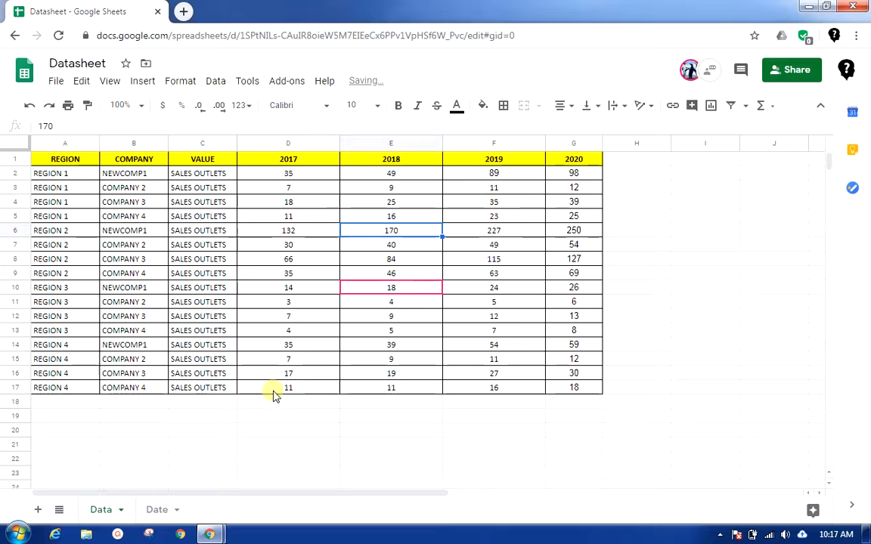
- Fill the row 17 data in columns A to G down through row 32
{"action": "left_click", "coordinate": [55, 390]}
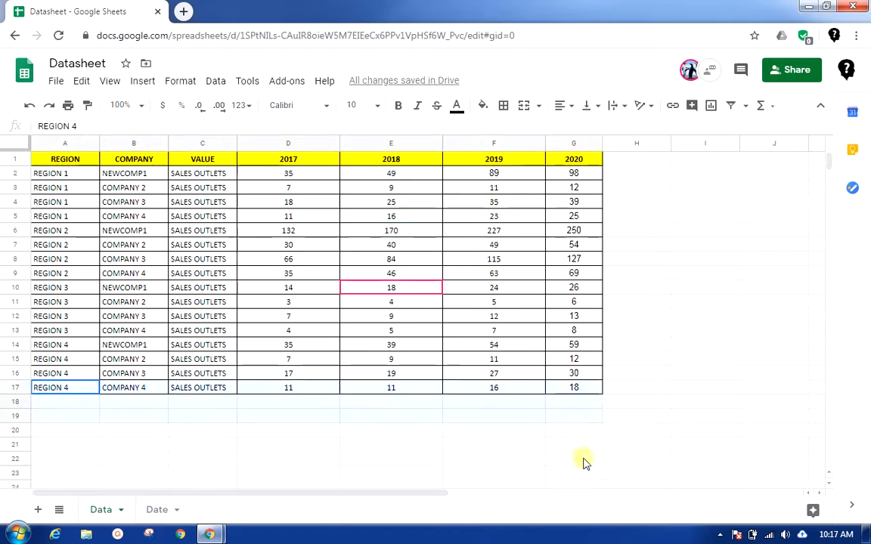
{"action": "left_click_drag", "start_coordinate": [584, 462], "coordinate": [565, 508]}
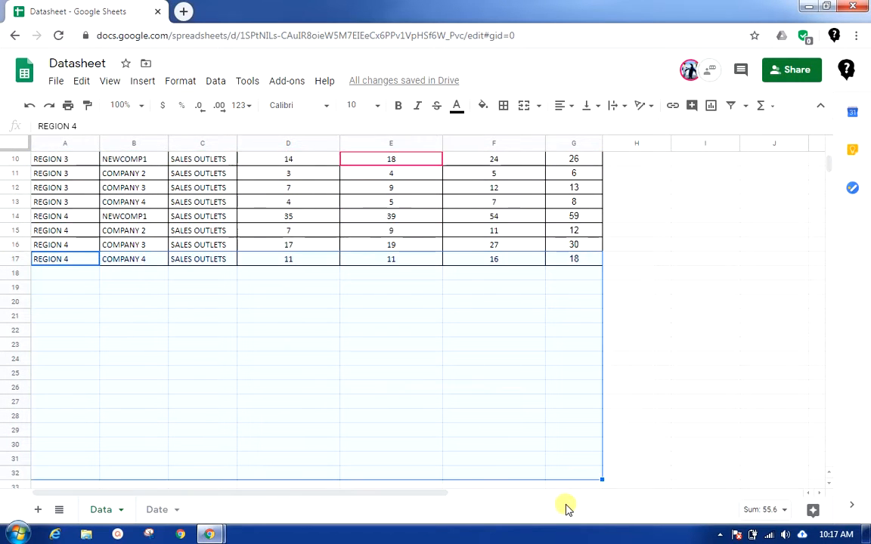
{"action": "key", "text": "ctrl+d"}
{"action": "scroll", "coordinate": [370, 296], "scroll_direction": "up", "scroll_amount": 2}
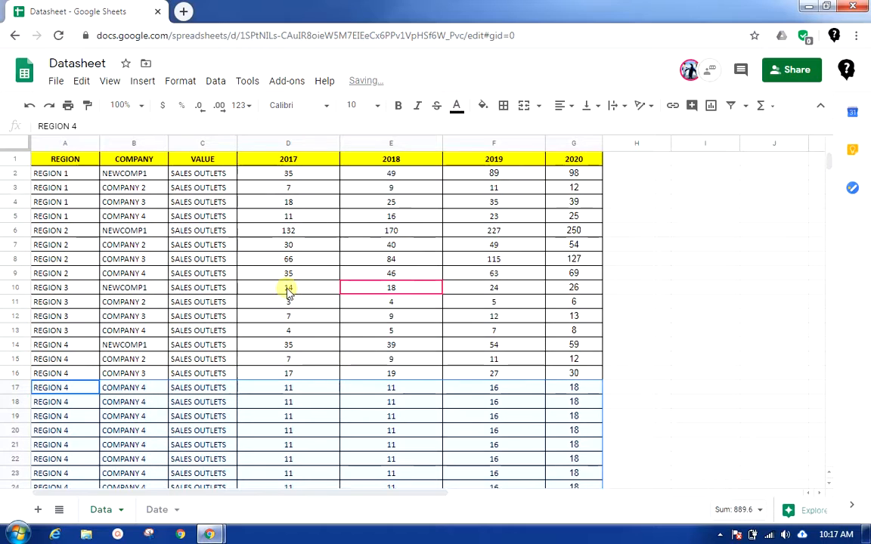
{"action": "scroll", "coordinate": [288, 291], "scroll_direction": "down", "scroll_amount": 2}
{"action": "scroll", "coordinate": [287, 291], "scroll_direction": "down", "scroll_amount": 3}
{"action": "left_click", "coordinate": [254, 286]}
{"action": "scroll", "coordinate": [265, 221], "scroll_direction": "up", "scroll_amount": 6}
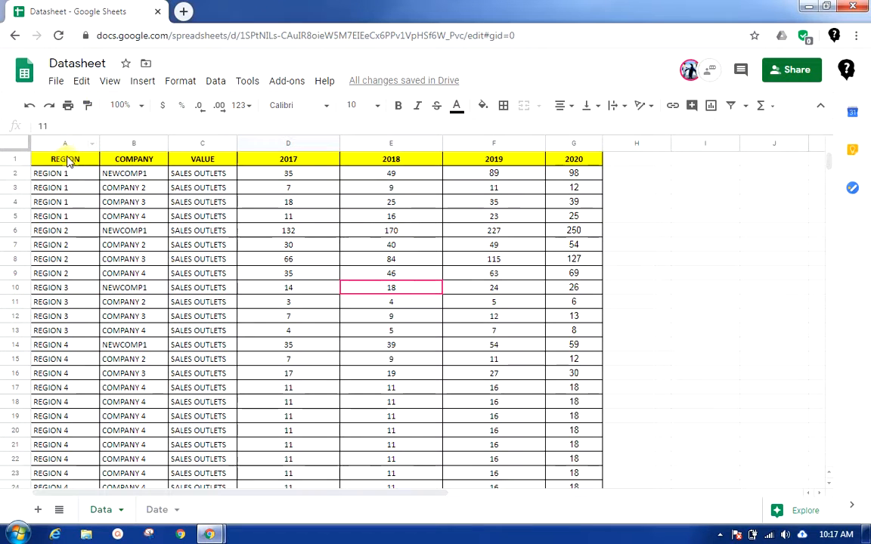
- Freeze 1 row so the header row stays in place while the data scrolls
{"action": "left_click", "coordinate": [68, 159]}
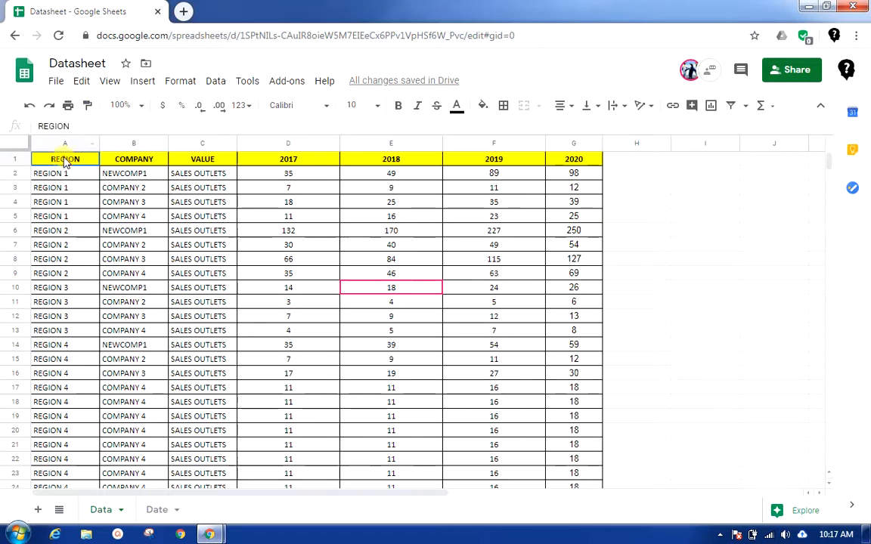
{"action": "left_click", "coordinate": [109, 81]}
{"action": "mouse_move", "coordinate": [119, 107]}
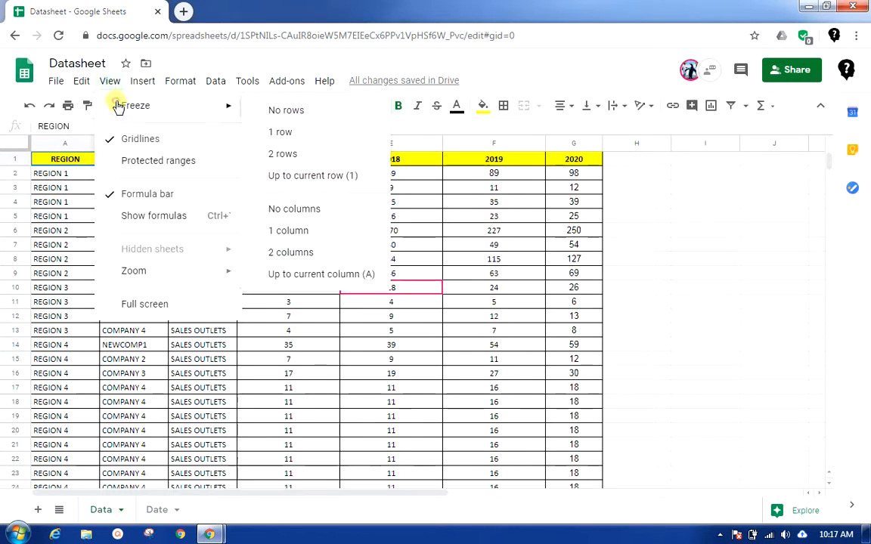
{"action": "left_click", "coordinate": [282, 132]}
{"action": "scroll", "coordinate": [201, 192], "scroll_direction": "down", "scroll_amount": 4}
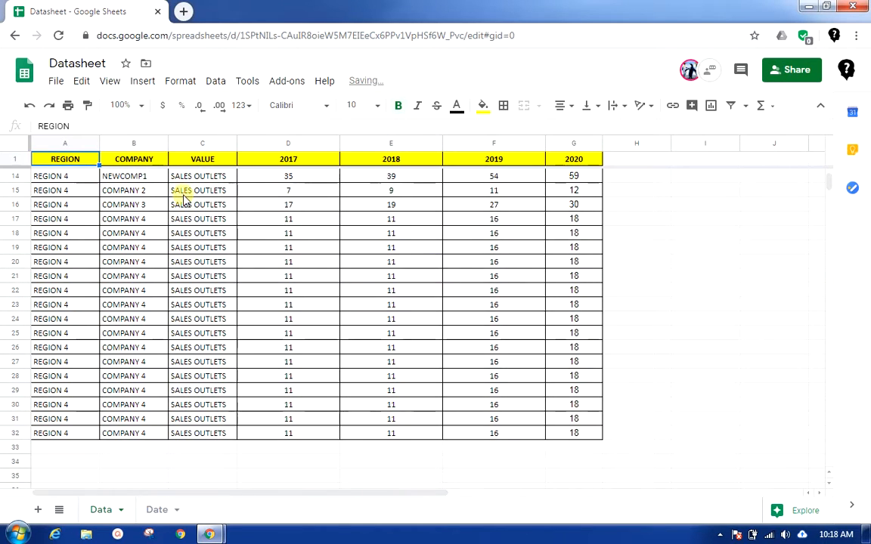
{"action": "scroll", "coordinate": [186, 197], "scroll_direction": "down", "scroll_amount": 3}
{"action": "scroll", "coordinate": [184, 198], "scroll_direction": "up", "scroll_amount": 7}
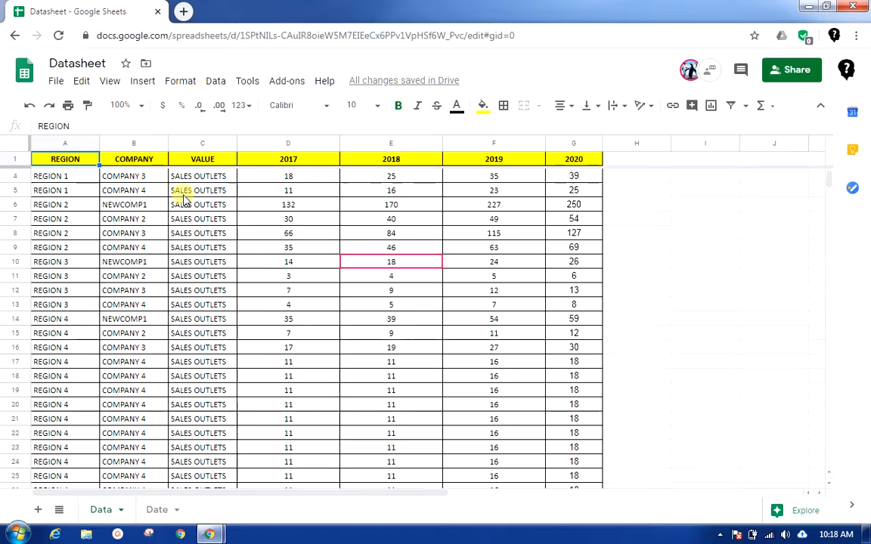
- Freeze the first 2 columns, REGION and COMPANY
{"action": "left_click", "coordinate": [108, 83]}
{"action": "mouse_move", "coordinate": [188, 105]}
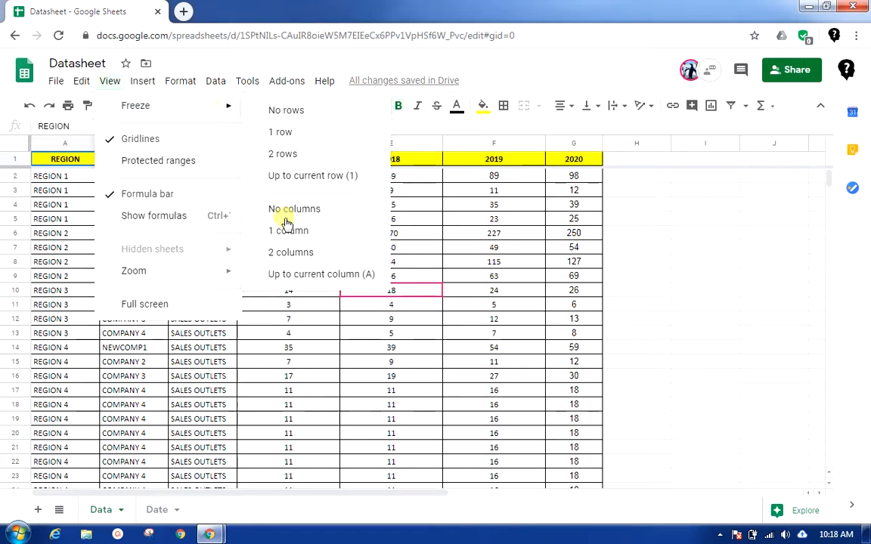
{"action": "left_click", "coordinate": [312, 254]}
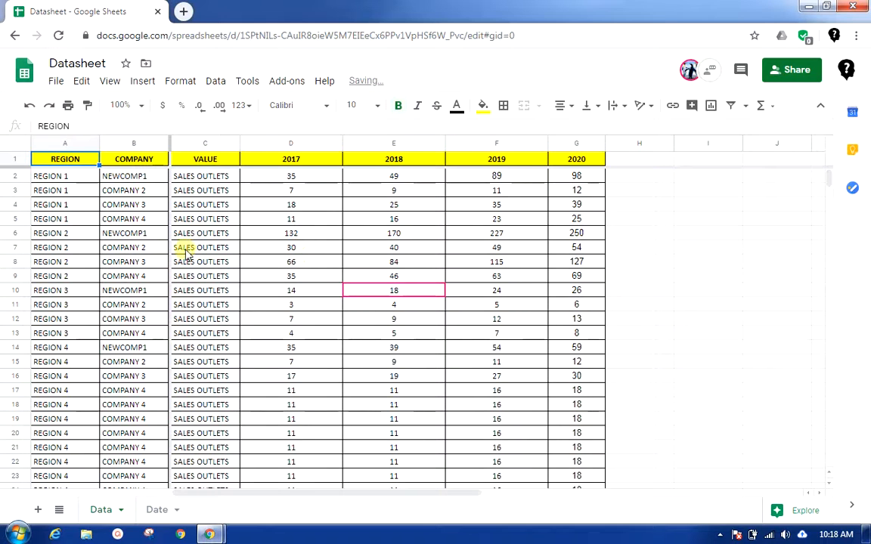
{"action": "left_click_drag", "start_coordinate": [365, 493], "coordinate": [342, 492]}
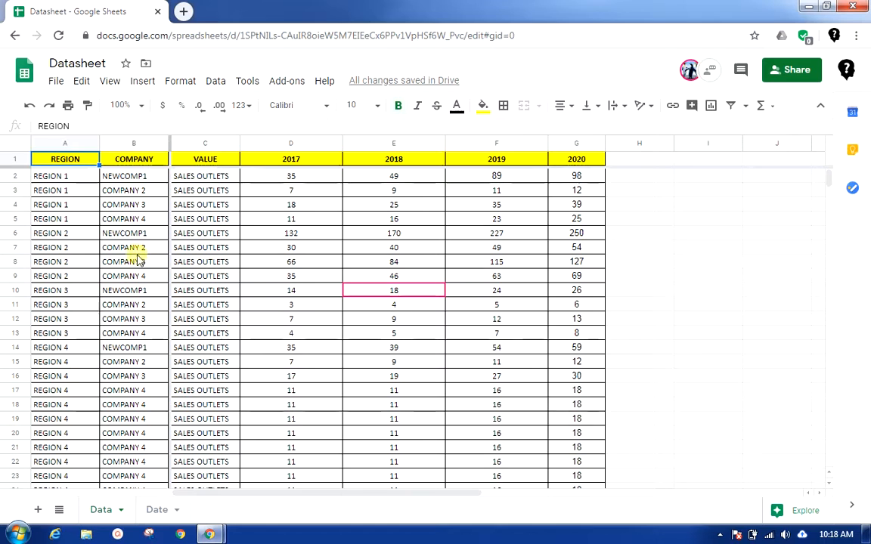
- Freeze the columns up to the VALUE column (C), using a cell in that column as the reference
{"action": "left_click", "coordinate": [227, 179]}
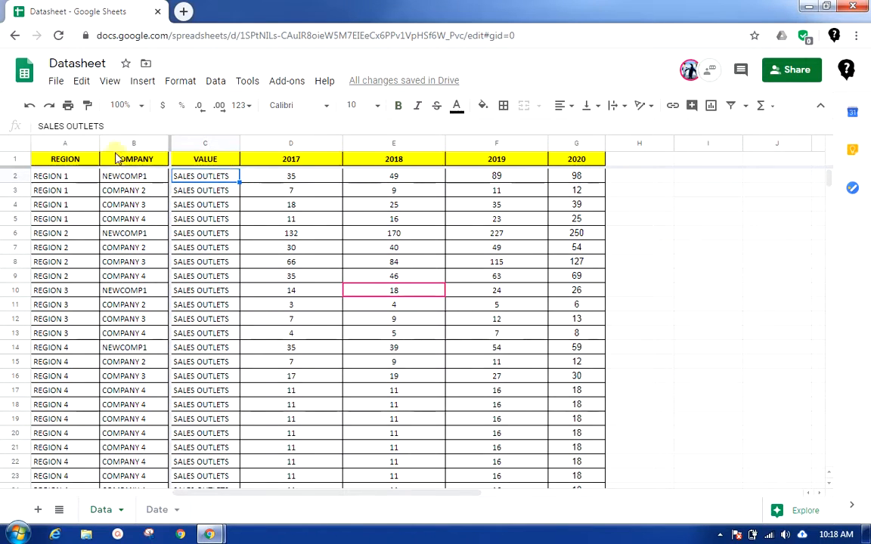
{"action": "left_click", "coordinate": [103, 84]}
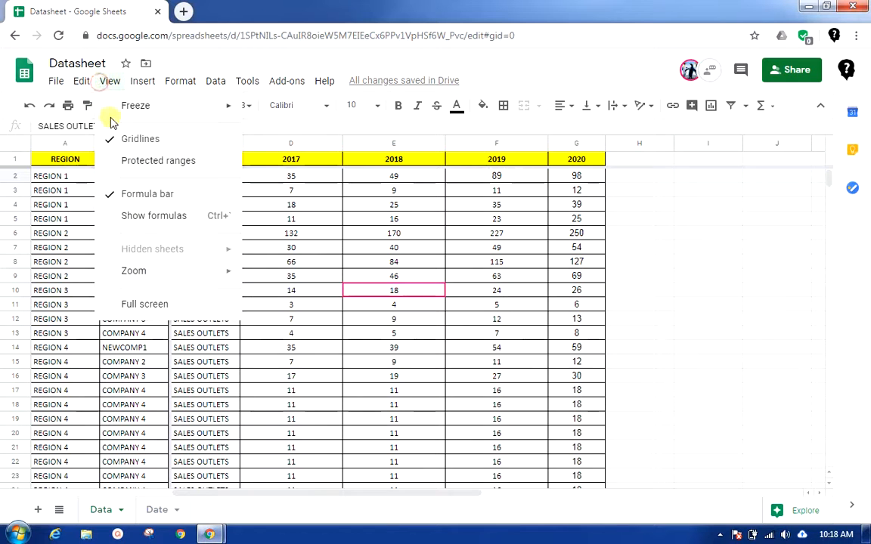
{"action": "mouse_move", "coordinate": [110, 106]}
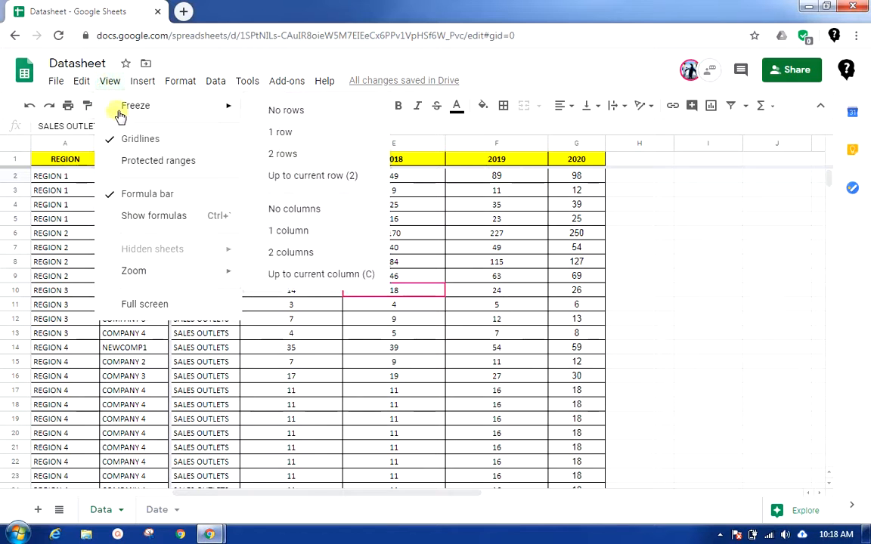
{"action": "left_click", "coordinate": [319, 277]}
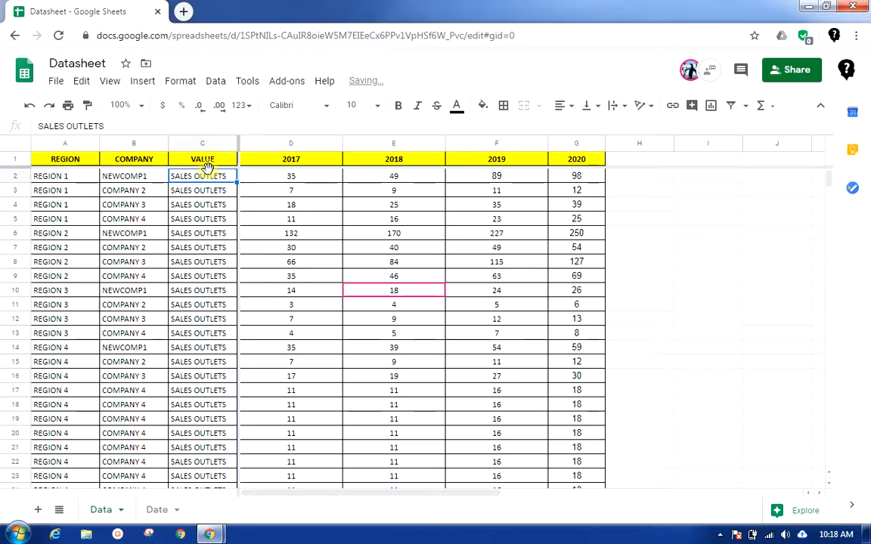
- Unfreeze all columns and all rows of the Data sheet
{"action": "left_click", "coordinate": [110, 81]}
{"action": "left_click", "coordinate": [140, 112]}
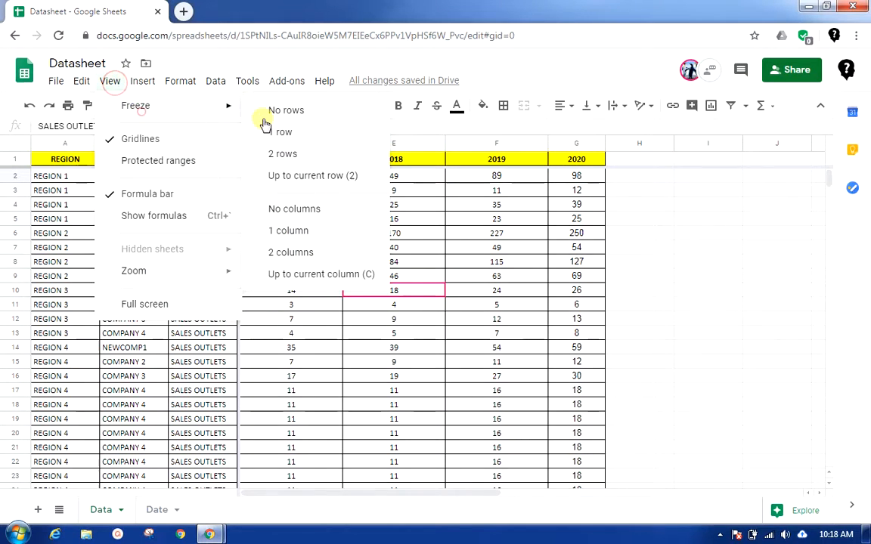
{"action": "left_click", "coordinate": [297, 211]}
{"action": "left_click", "coordinate": [111, 83]}
{"action": "mouse_move", "coordinate": [155, 112]}
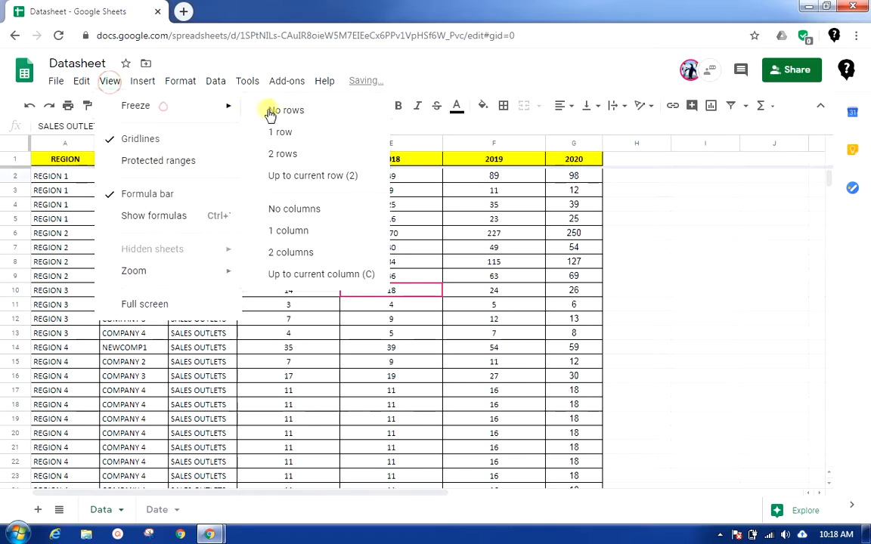
{"action": "left_click", "coordinate": [272, 111]}
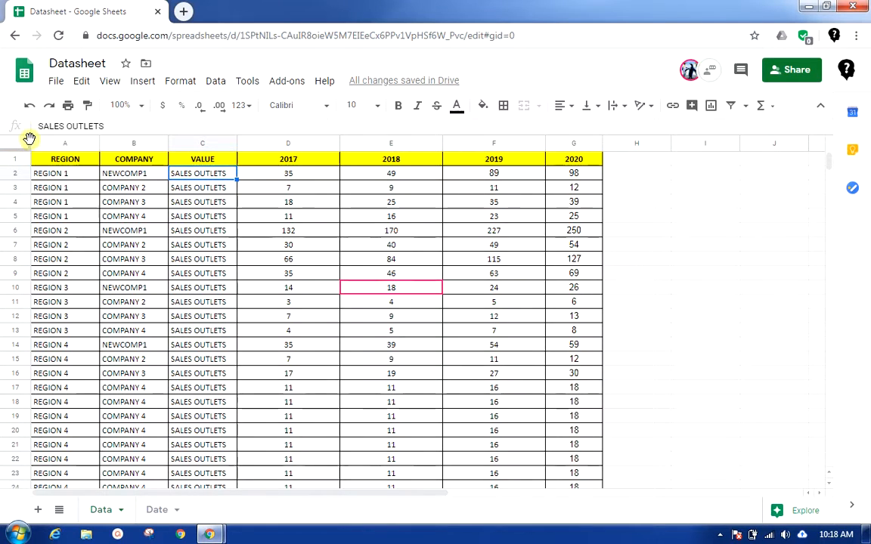
- Freeze columns A to C and header row 1 by moving the freeze dividers directly in the grid
{"action": "left_click_drag", "start_coordinate": [29, 139], "coordinate": [224, 158]}
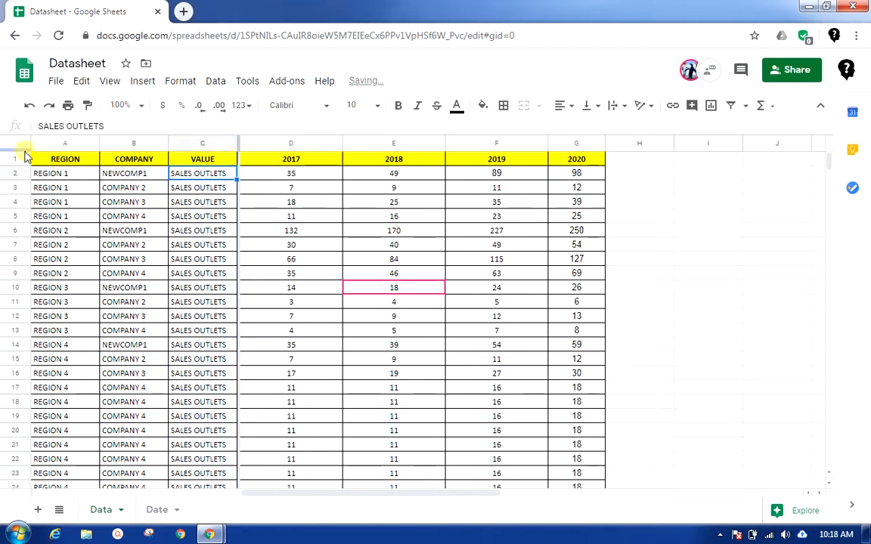
{"action": "left_click_drag", "start_coordinate": [22, 148], "coordinate": [19, 167]}
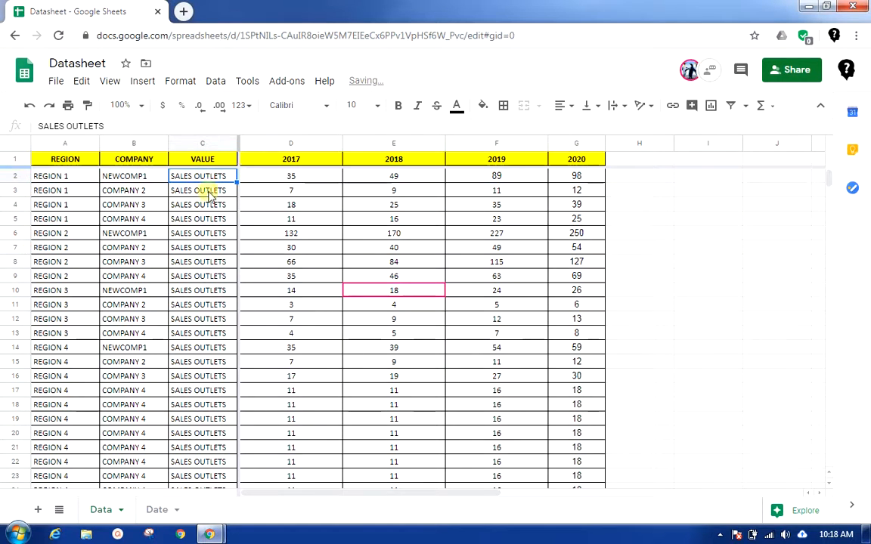
{"action": "left_click", "coordinate": [257, 233]}
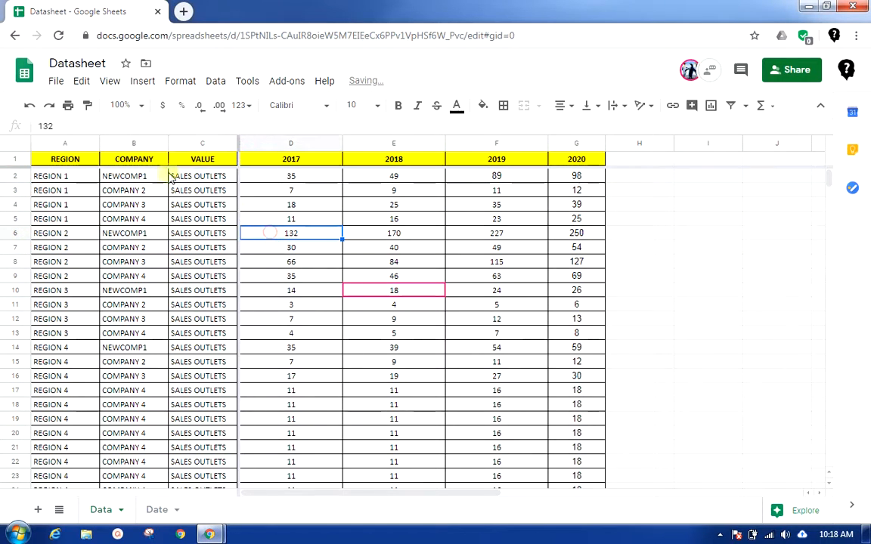
- Hide the gridlines on the Data sheet and check the empty cells around the table
{"action": "left_click", "coordinate": [109, 82]}
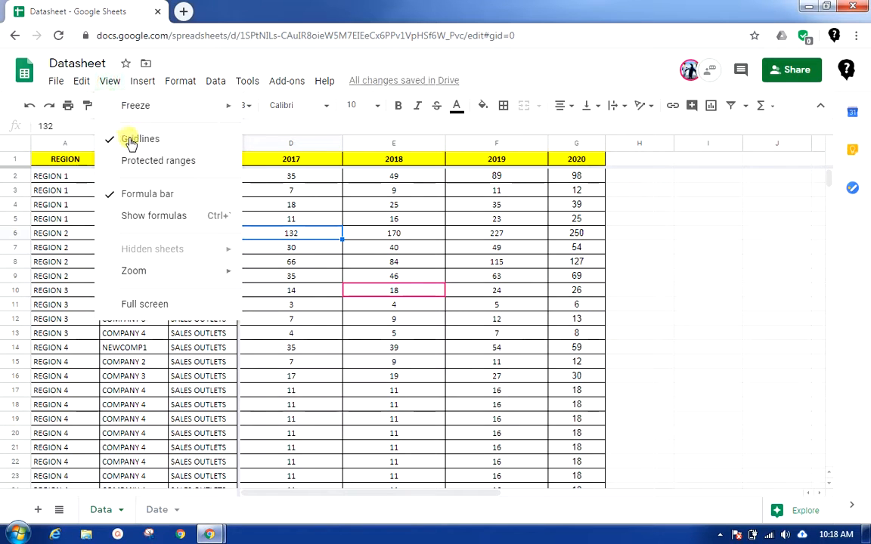
{"action": "left_click", "coordinate": [817, 278]}
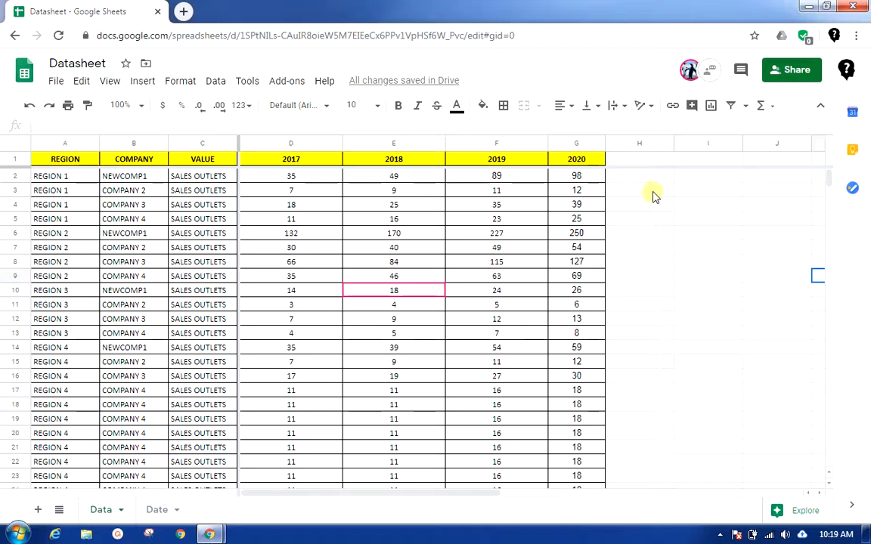
{"action": "left_click_drag", "start_coordinate": [653, 191], "coordinate": [708, 312]}
{"action": "left_click", "coordinate": [696, 320]}
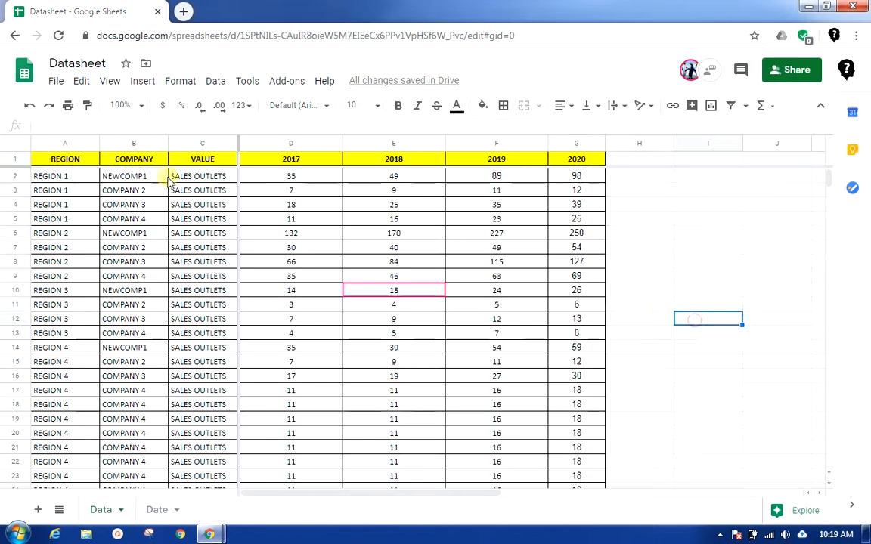
{"action": "left_click", "coordinate": [110, 81]}
{"action": "left_click", "coordinate": [130, 140]}
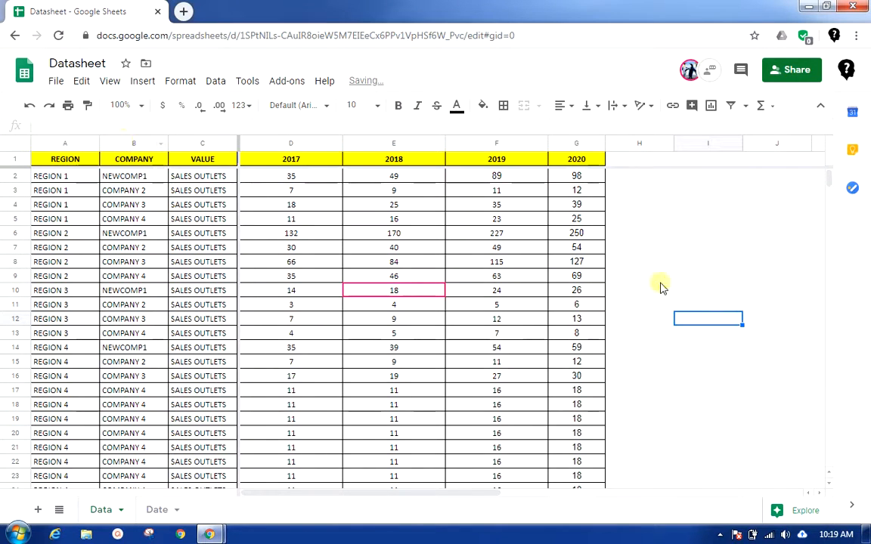
{"action": "scroll", "coordinate": [690, 306], "scroll_direction": "down", "scroll_amount": 4}
{"action": "scroll", "coordinate": [690, 307], "scroll_direction": "down", "scroll_amount": 4}
{"action": "scroll", "coordinate": [690, 307], "scroll_direction": "up", "scroll_amount": 8}
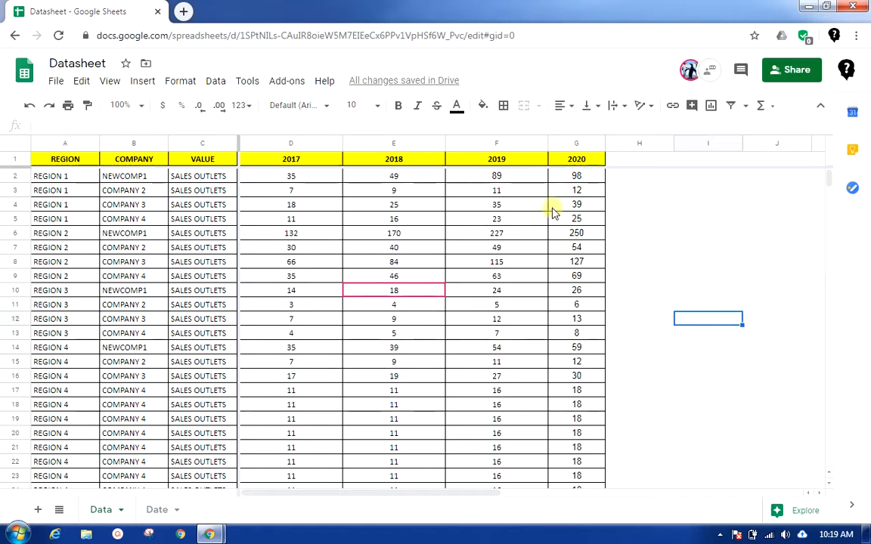
- Find the Formula bar display option and view the contents of cells D3 and D2 in the formula bar
{"action": "left_click", "coordinate": [113, 83]}
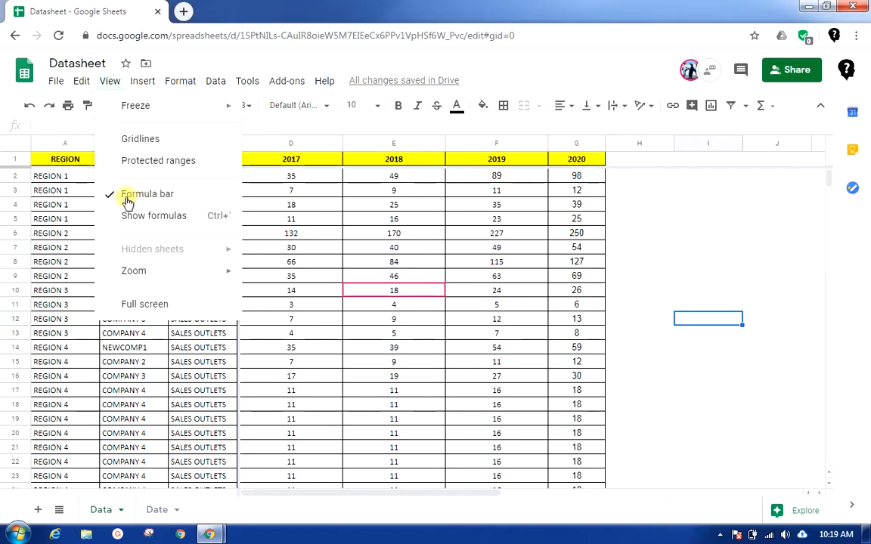
{"action": "left_click", "coordinate": [305, 191]}
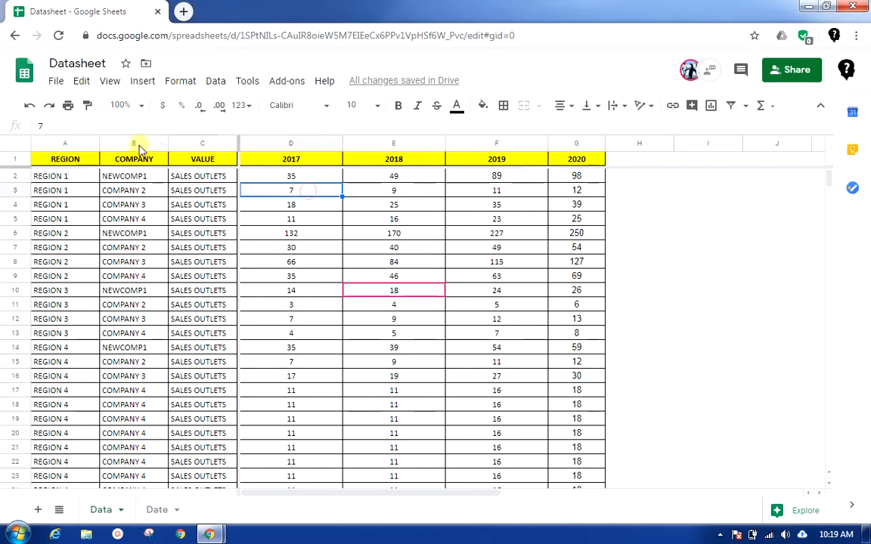
{"action": "left_click", "coordinate": [313, 181]}
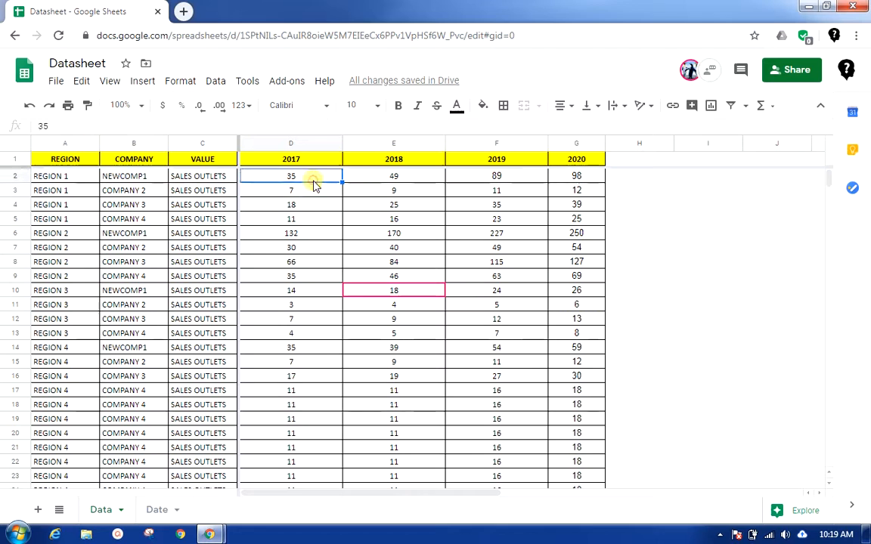
- View the formula of cell G2, then hide the formula bar and select cell G5 on the Data sheet
{"action": "left_click", "coordinate": [576, 178]}
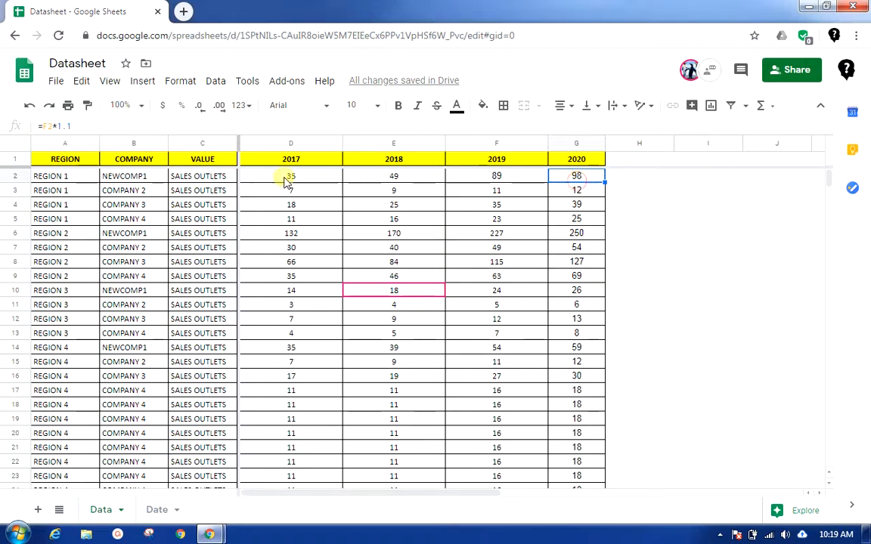
{"action": "left_click", "coordinate": [109, 81]}
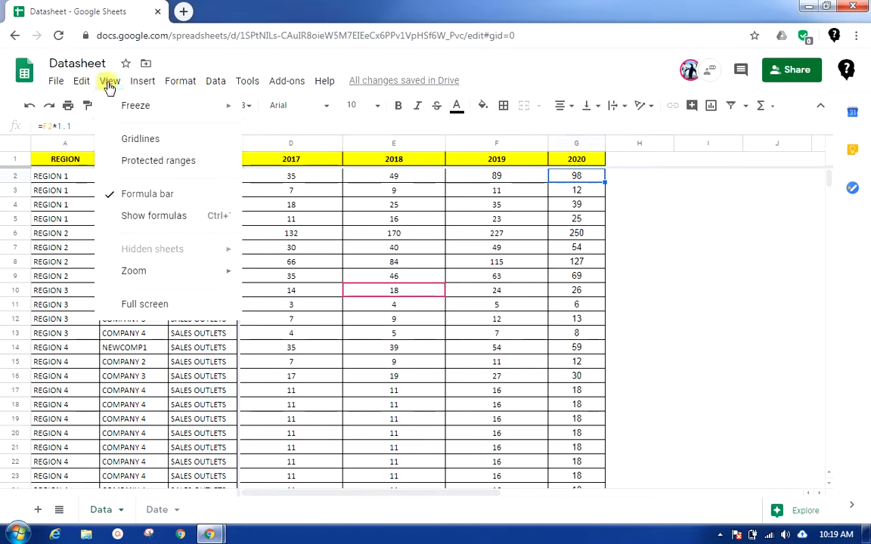
{"action": "left_click", "coordinate": [128, 194]}
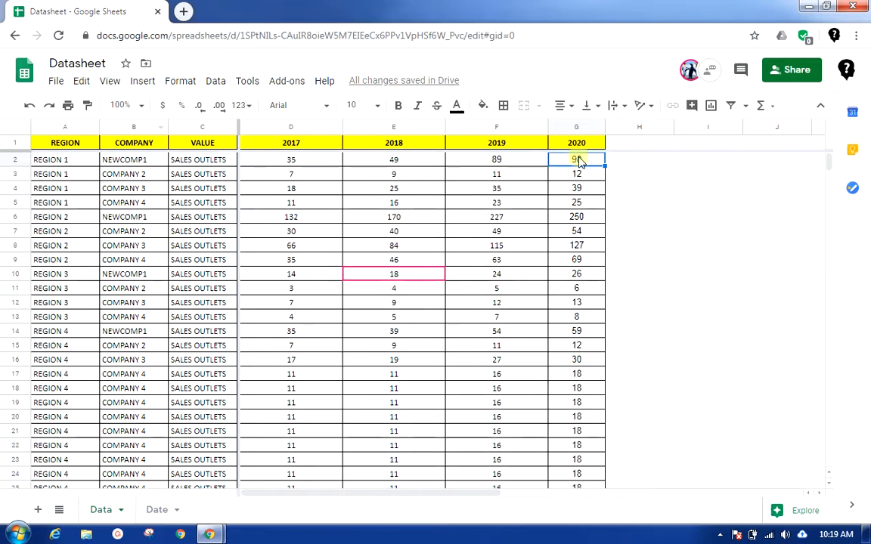
{"action": "left_click", "coordinate": [576, 202]}
- Show the formula bar again and view the content of cell B7 in it
{"action": "left_click", "coordinate": [108, 82]}
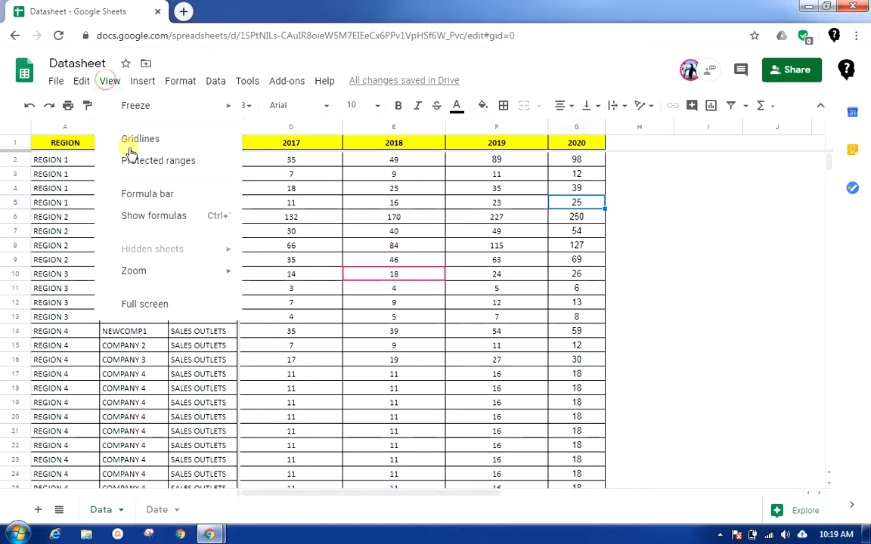
{"action": "left_click", "coordinate": [142, 196]}
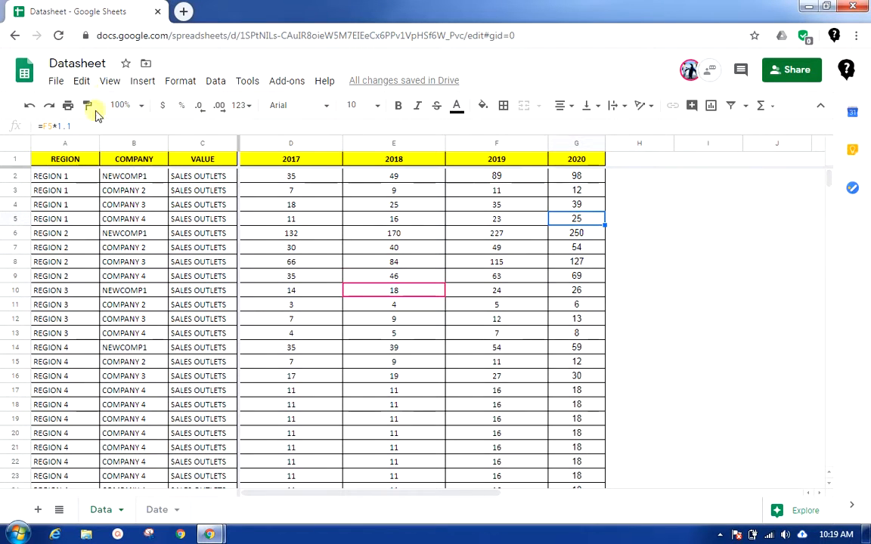
{"action": "left_click", "coordinate": [146, 248]}
- Display formulas instead of results on the Data sheet and look through the 2020 column
{"action": "left_click", "coordinate": [110, 83]}
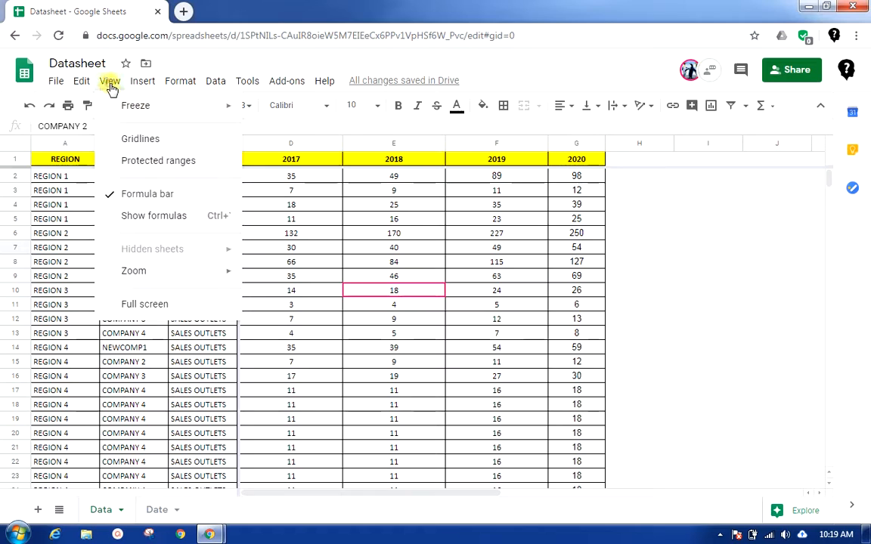
{"action": "left_click", "coordinate": [173, 218]}
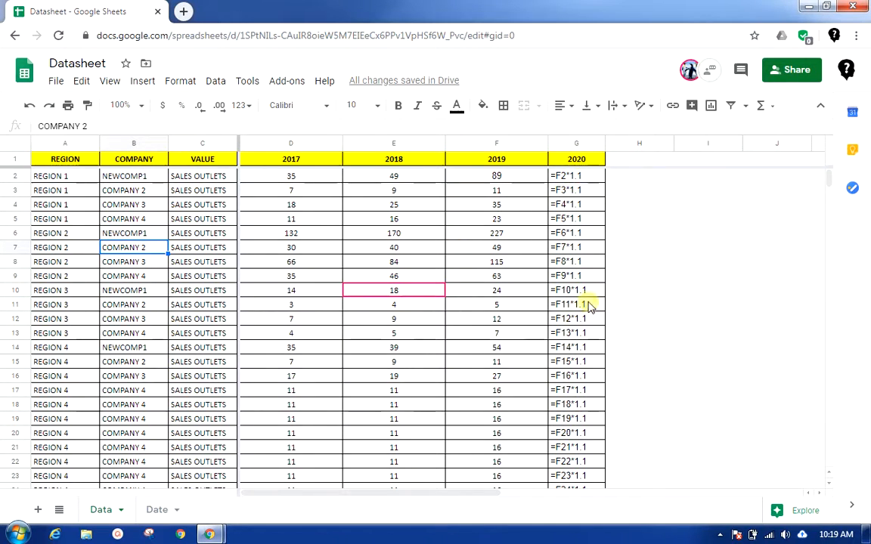
{"action": "scroll", "coordinate": [579, 441], "scroll_direction": "down", "scroll_amount": 5}
{"action": "scroll", "coordinate": [578, 442], "scroll_direction": "up", "scroll_amount": 7}
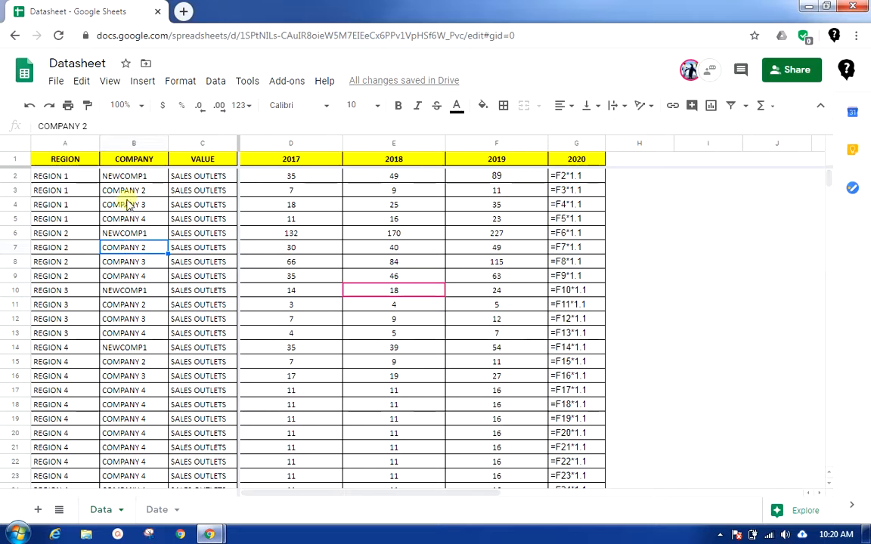
- Keep the current Windows color scheme with the ask-again option, and turn off the formula display on the Data sheet
{"action": "left_click", "coordinate": [109, 81]}
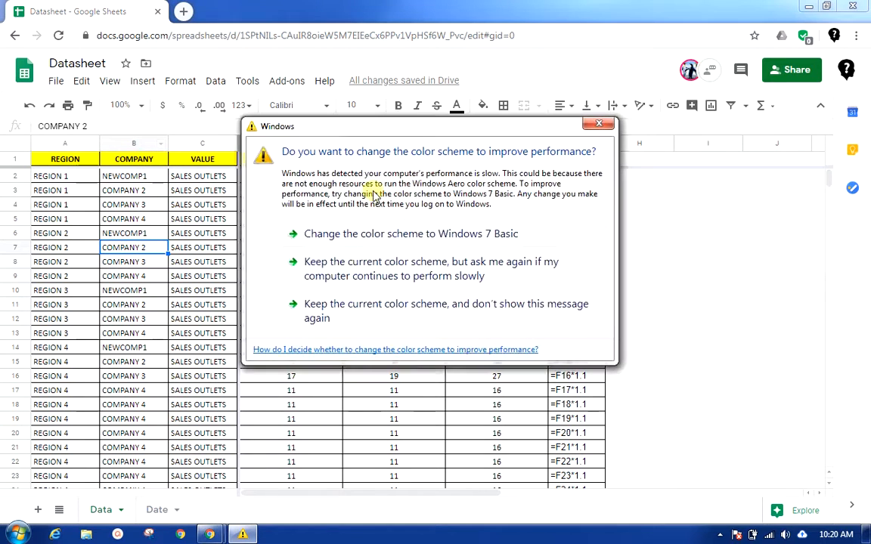
{"action": "left_click", "coordinate": [341, 276]}
{"action": "left_click", "coordinate": [109, 80]}
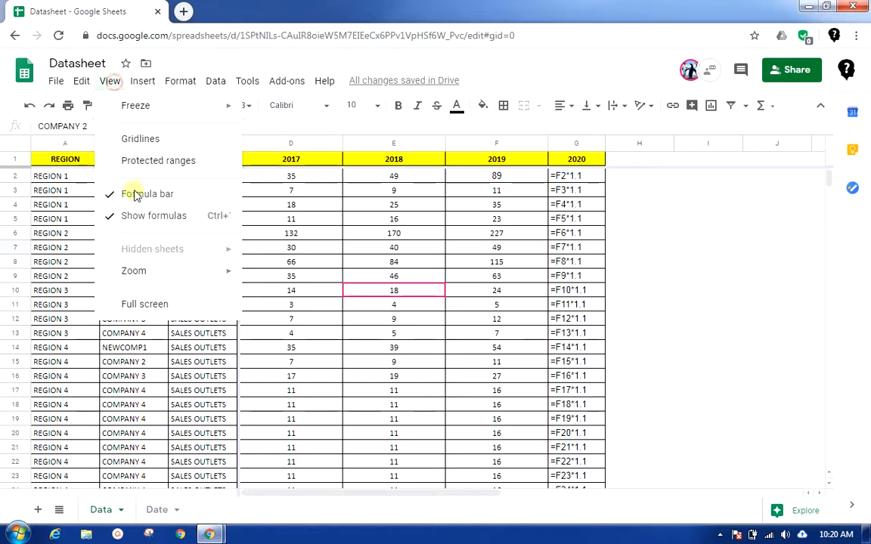
{"action": "left_click", "coordinate": [150, 217]}
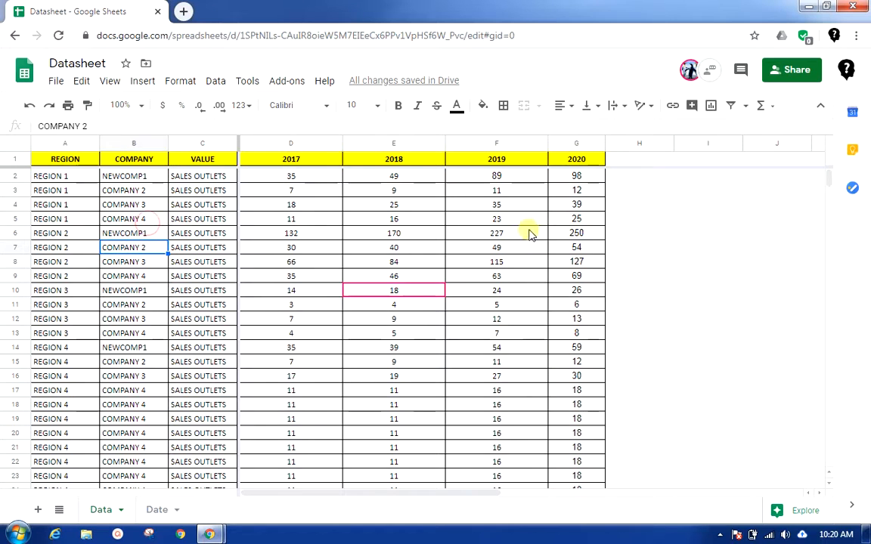
- Examine the available zoom levels from 50% to 200% without changing the sheet's zoom
{"action": "left_click", "coordinate": [106, 81]}
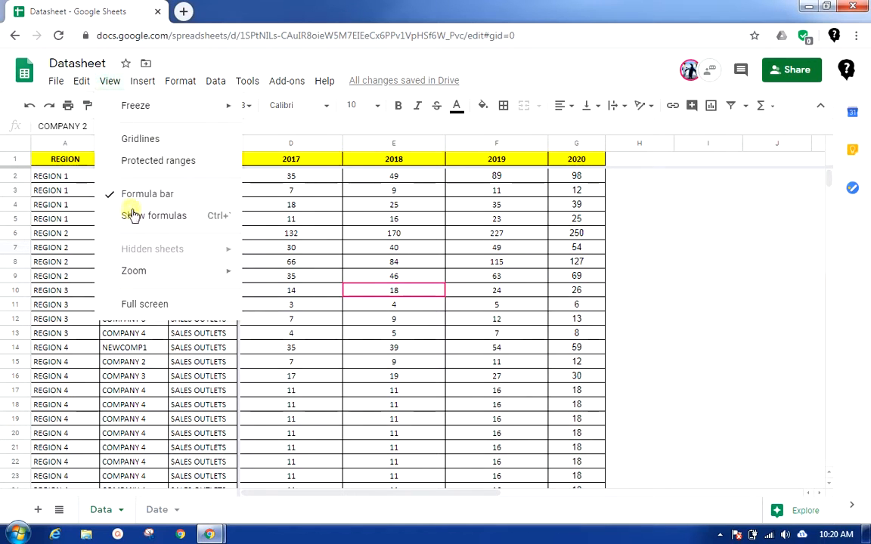
{"action": "mouse_move", "coordinate": [138, 275]}
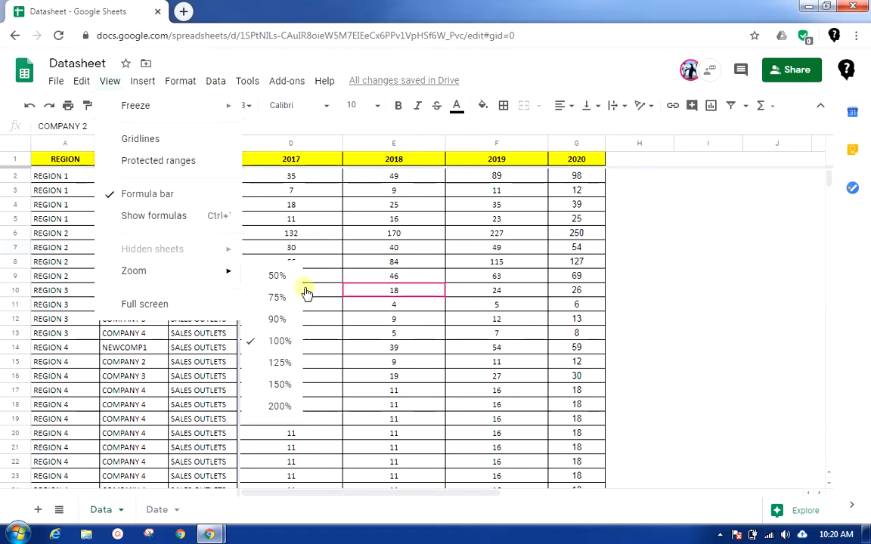
{"action": "left_click", "coordinate": [314, 259]}
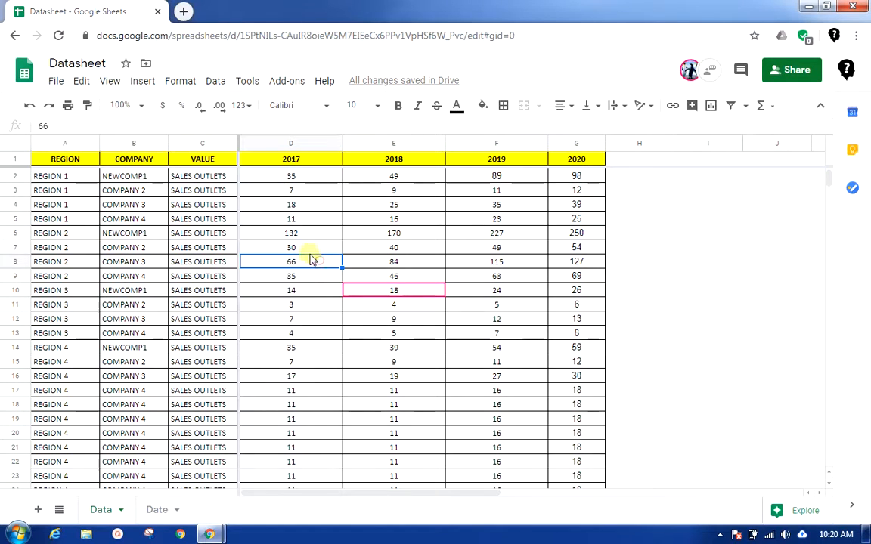
{"action": "left_click", "coordinate": [141, 105]}
{"action": "left_click", "coordinate": [184, 208]}
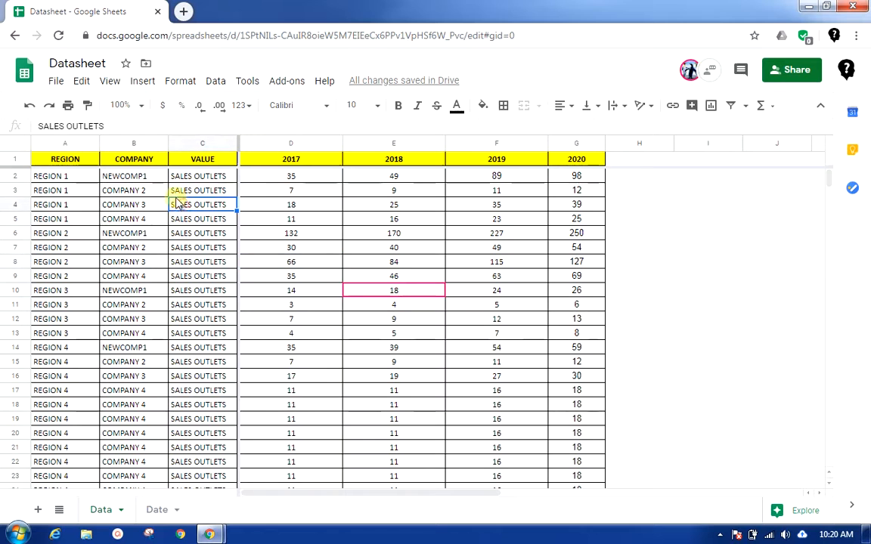
{"action": "left_click", "coordinate": [119, 104]}
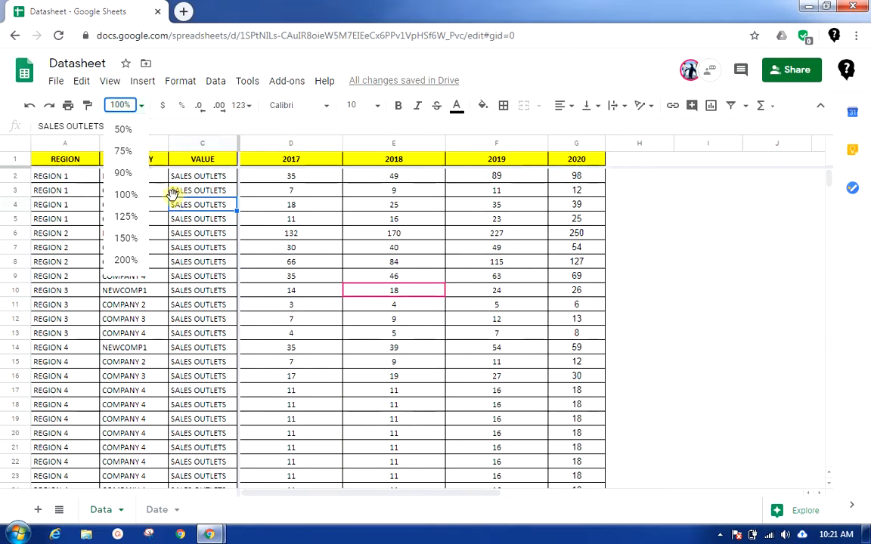
{"action": "key", "text": "Escape"}
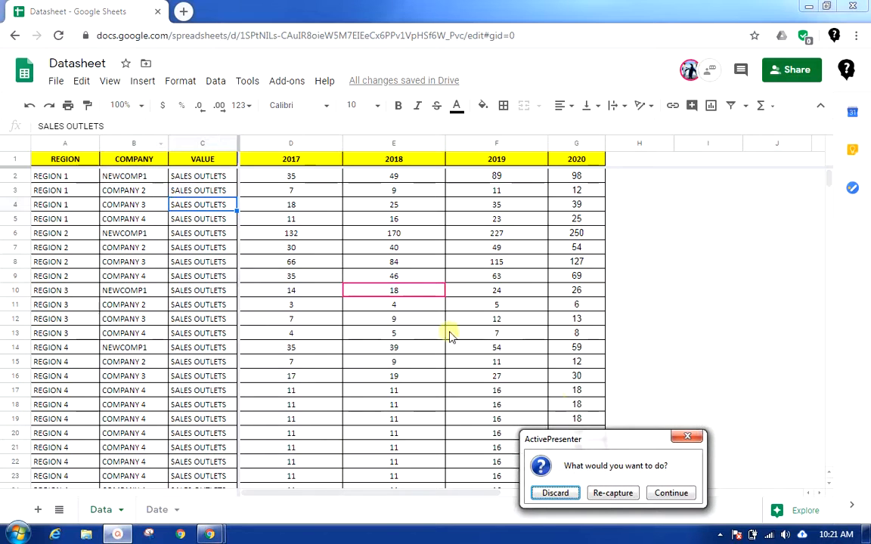
{"action": "left_click", "coordinate": [689, 440]}
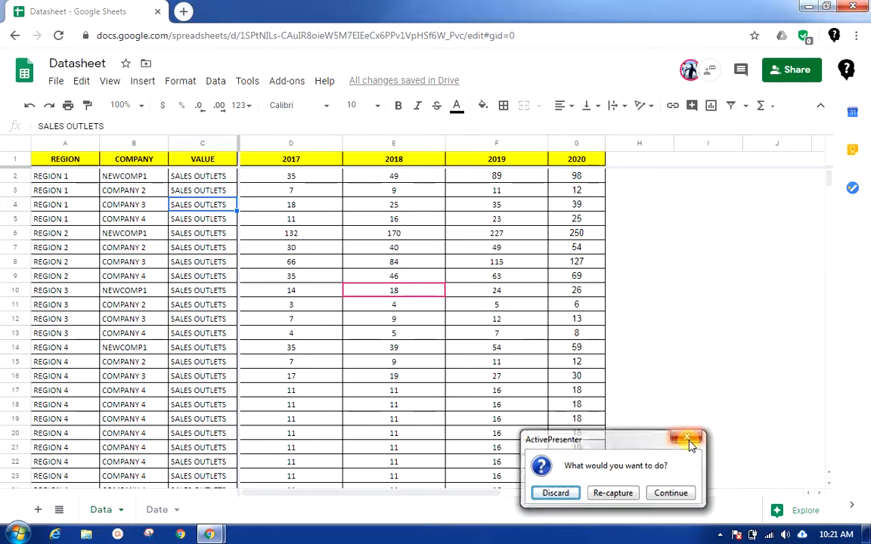
- View the Data sheet in full screen with the controls hidden, and restore the controls
{"action": "left_click", "coordinate": [109, 81]}
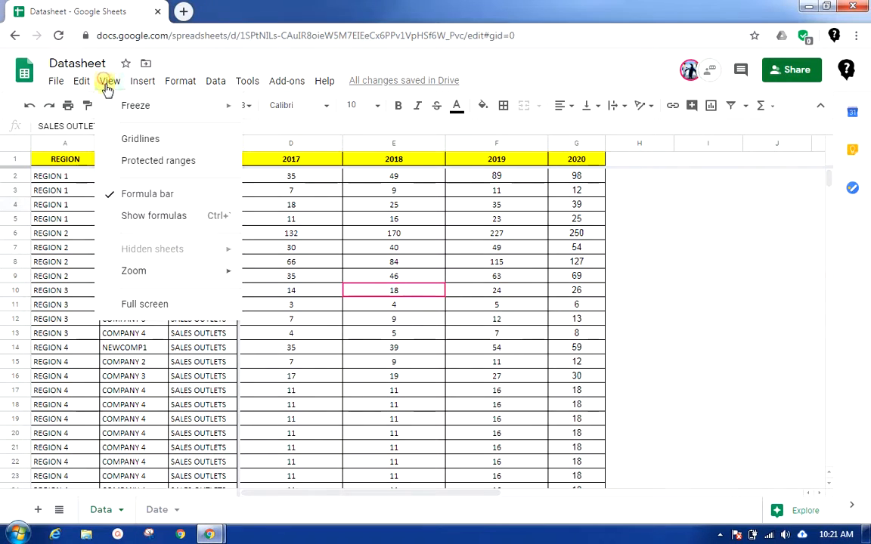
{"action": "left_click", "coordinate": [145, 304]}
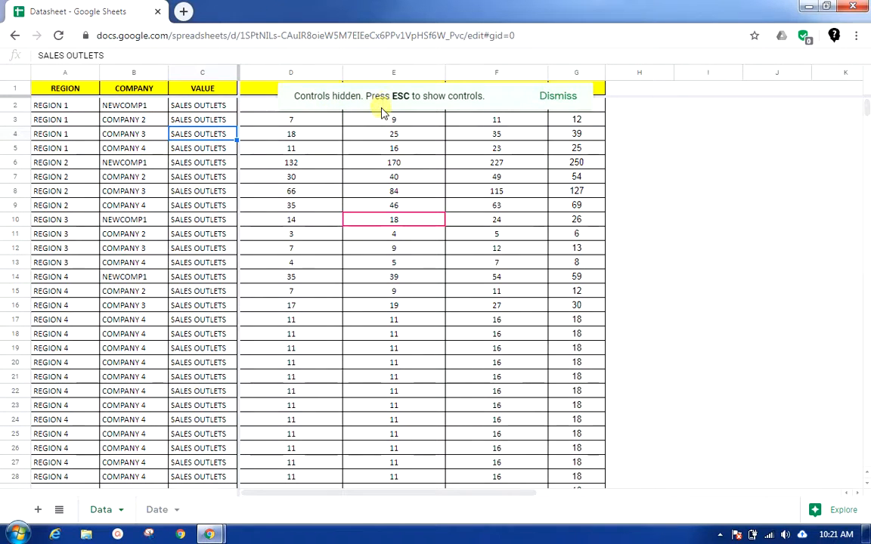
{"action": "key", "text": "Escape"}
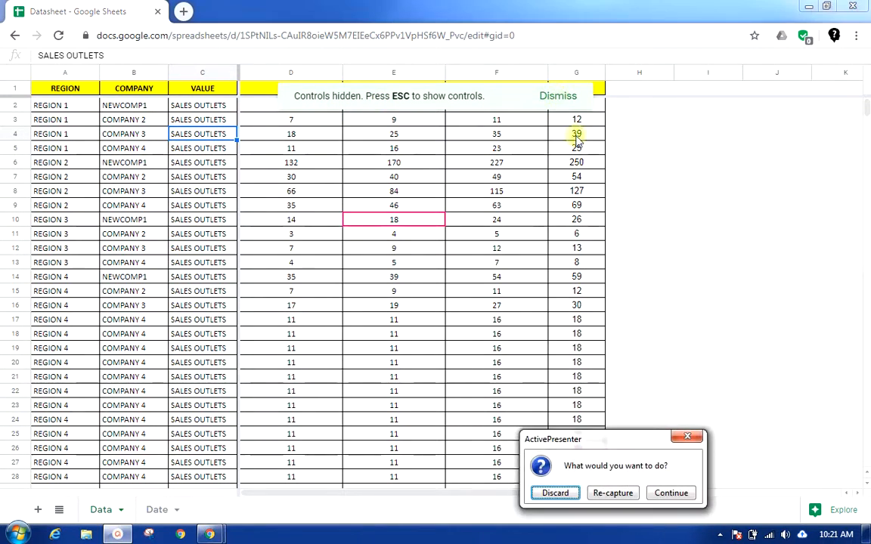
{"action": "left_click", "coordinate": [687, 437]}
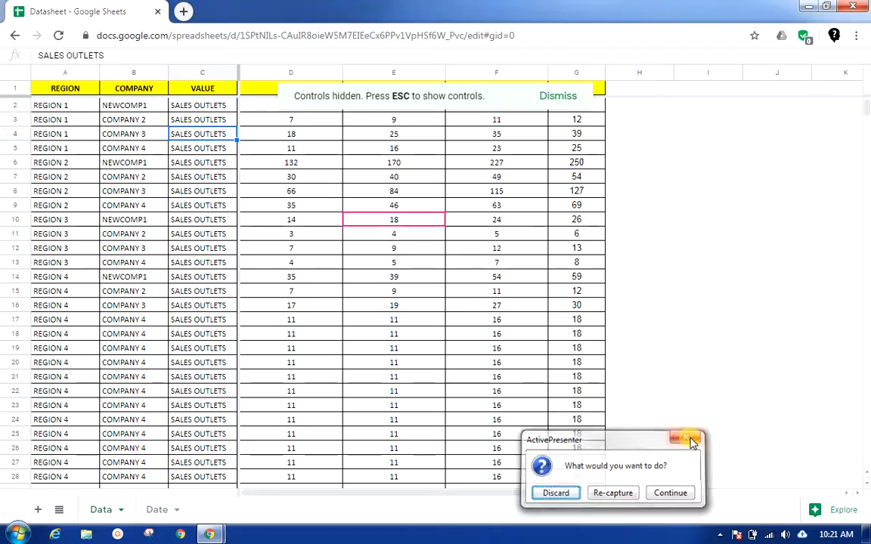
{"action": "left_click", "coordinate": [542, 99]}
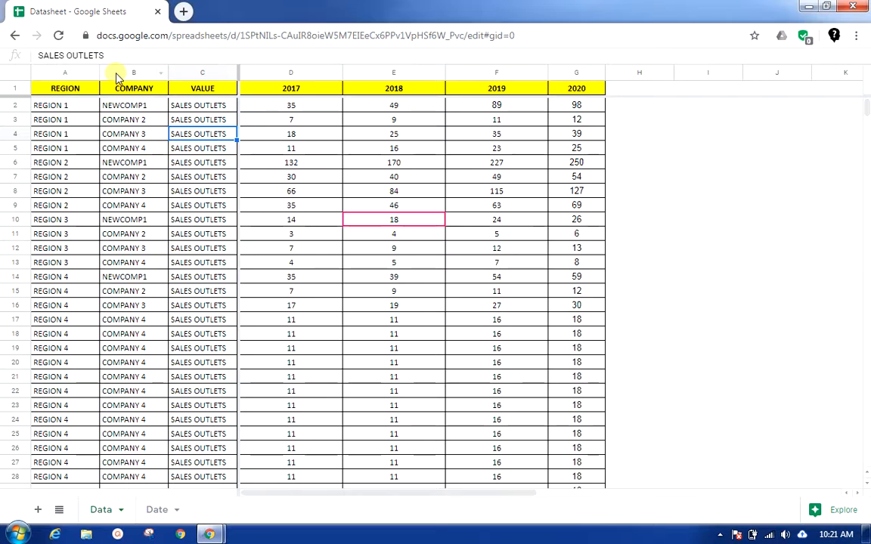
{"action": "key", "text": "Escape"}
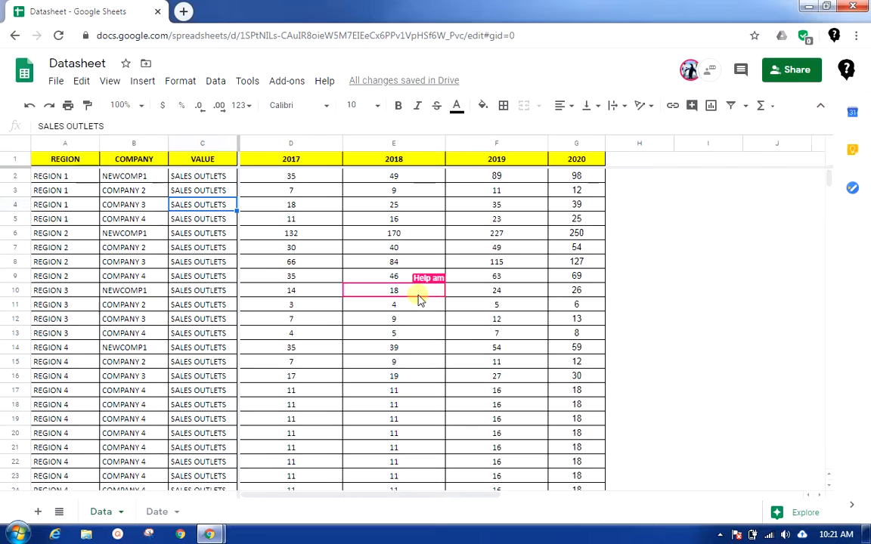
- Check the Hidden sheets option, and hide the Date sheet
{"action": "left_click", "coordinate": [108, 81]}
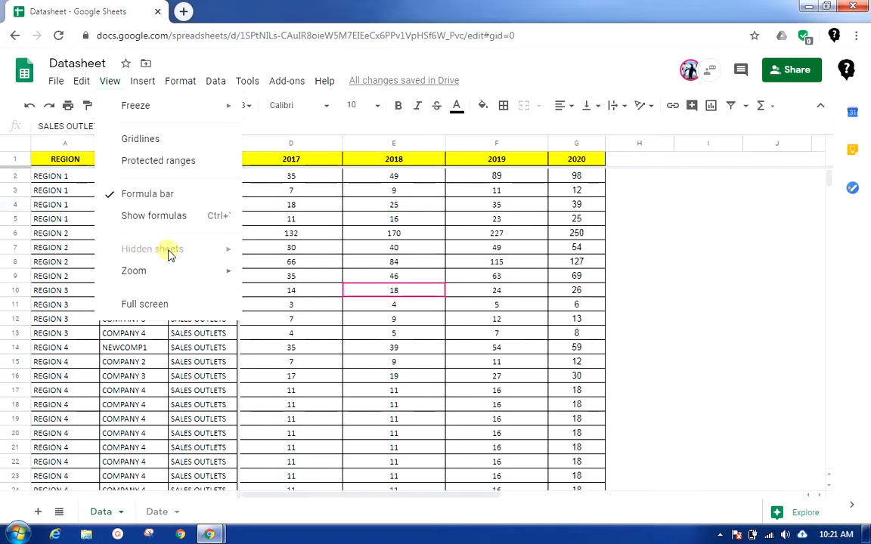
{"action": "left_click", "coordinate": [250, 449]}
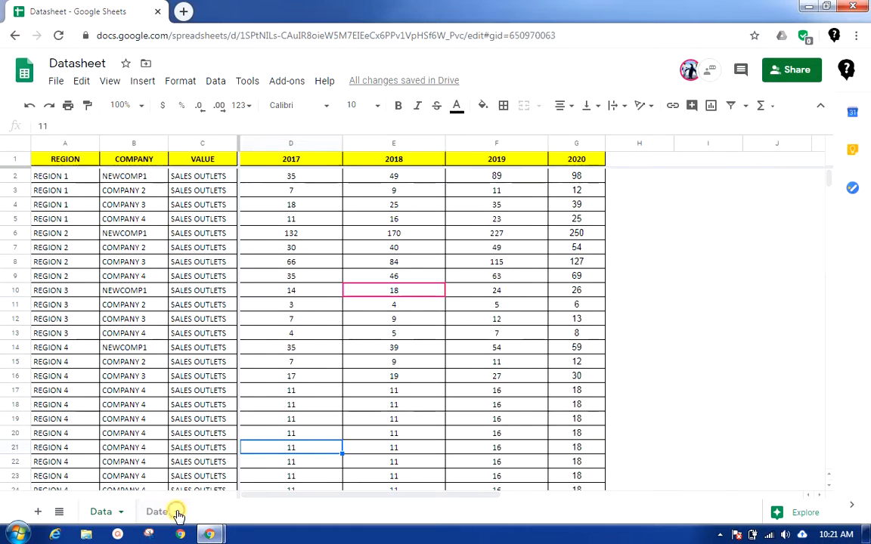
{"action": "left_click", "coordinate": [177, 513]}
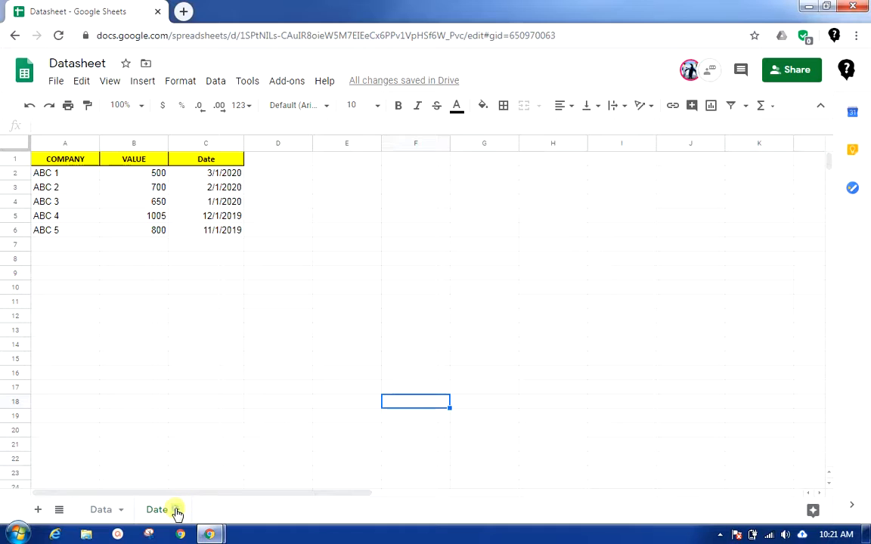
{"action": "left_click", "coordinate": [176, 512]}
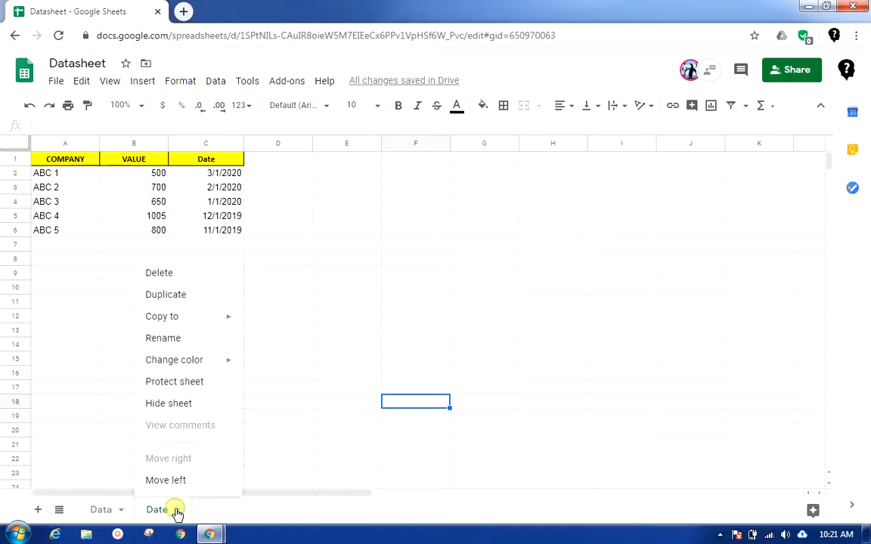
{"action": "left_click", "coordinate": [182, 405]}
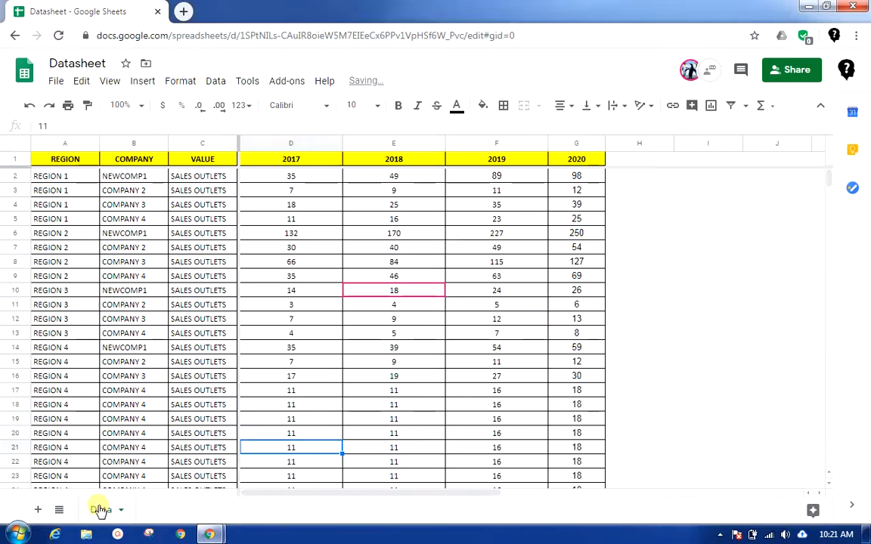
- Unhide the Date sheet from the list of hidden sheets
{"action": "left_click", "coordinate": [109, 80]}
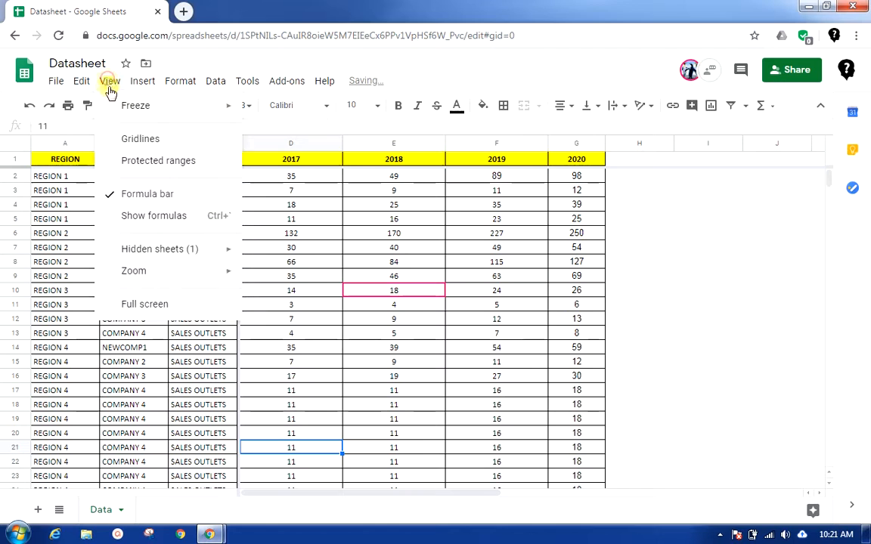
{"action": "mouse_move", "coordinate": [202, 251]}
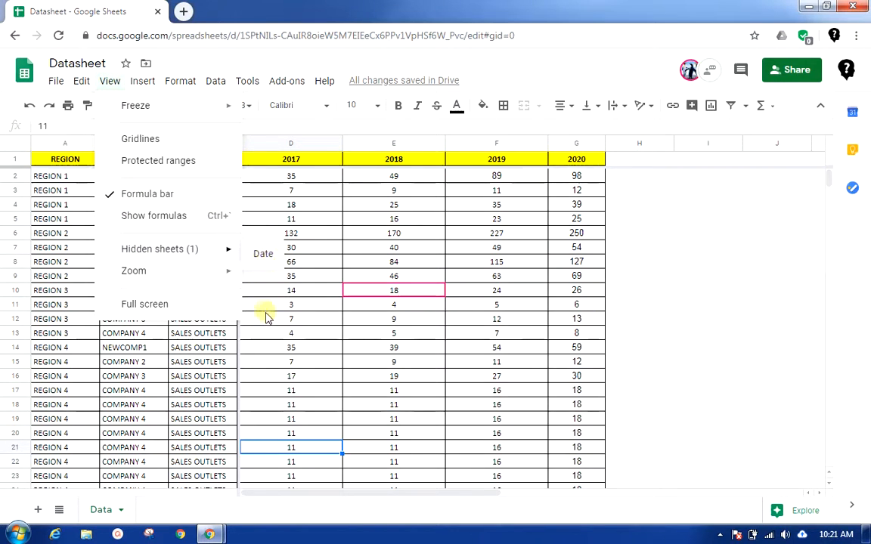
{"action": "left_click", "coordinate": [263, 257]}
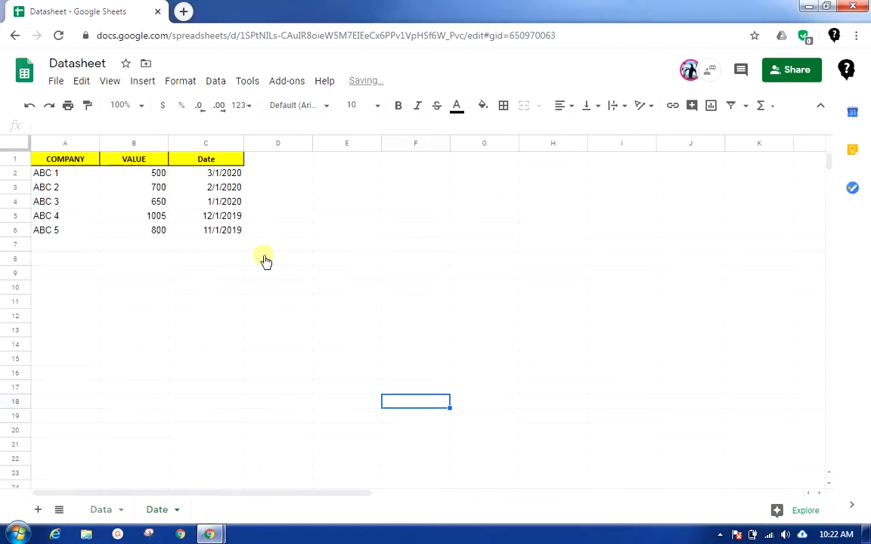
- Hide the Date sheet again so only the Data sheet is shown
{"action": "left_click", "coordinate": [177, 512]}
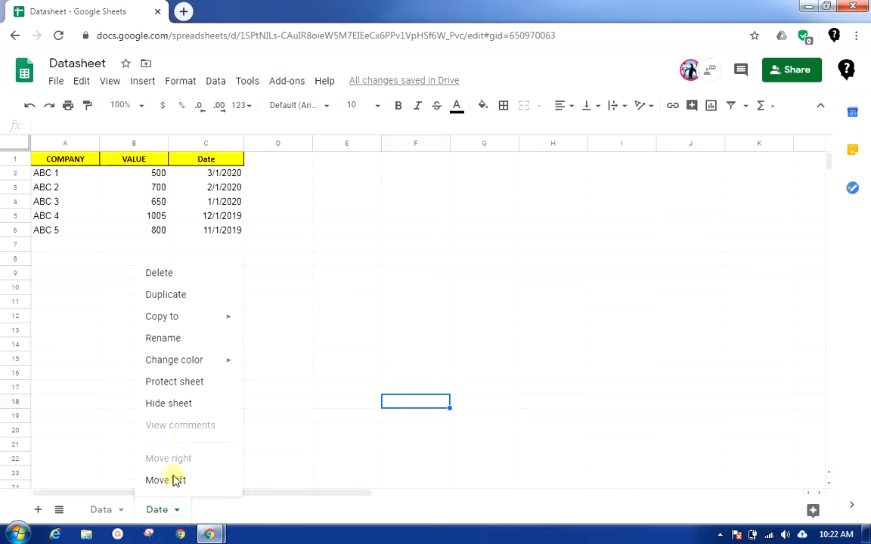
{"action": "left_click", "coordinate": [206, 512]}
{"action": "left_click", "coordinate": [178, 511]}
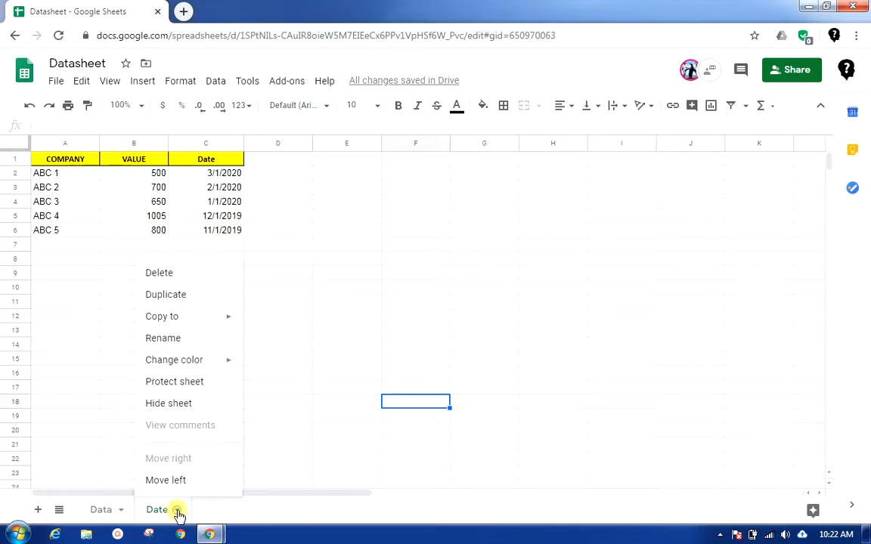
{"action": "left_click", "coordinate": [170, 404]}
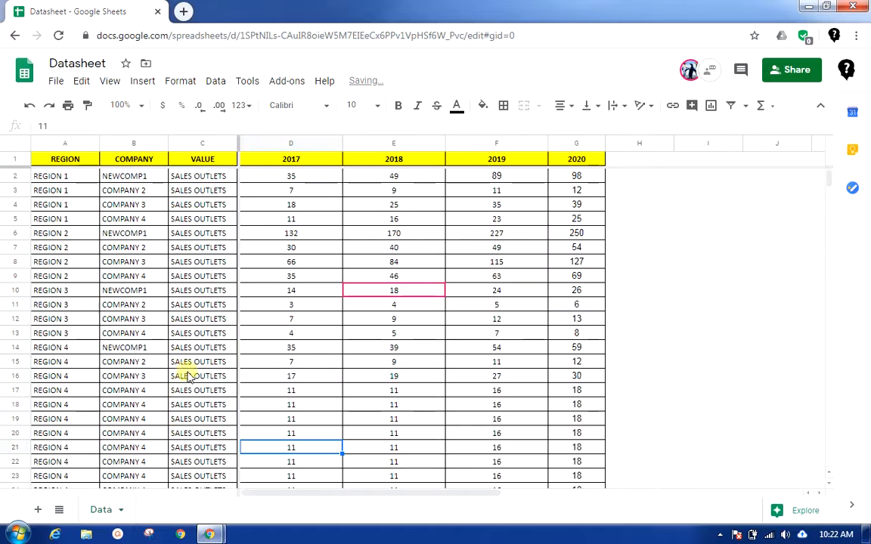
- Unhide the Date sheet from the list of all sheets, and return to the Data sheet
{"action": "left_click", "coordinate": [61, 512]}
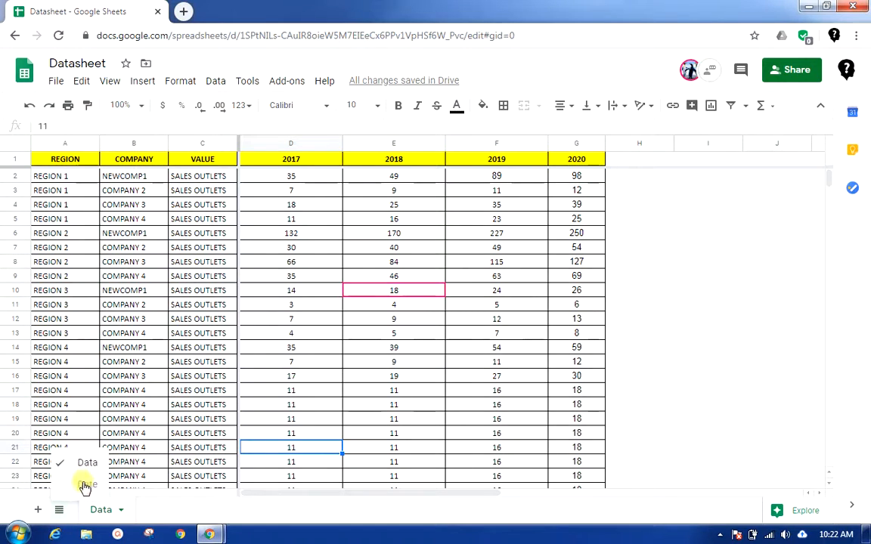
{"action": "left_click", "coordinate": [87, 484]}
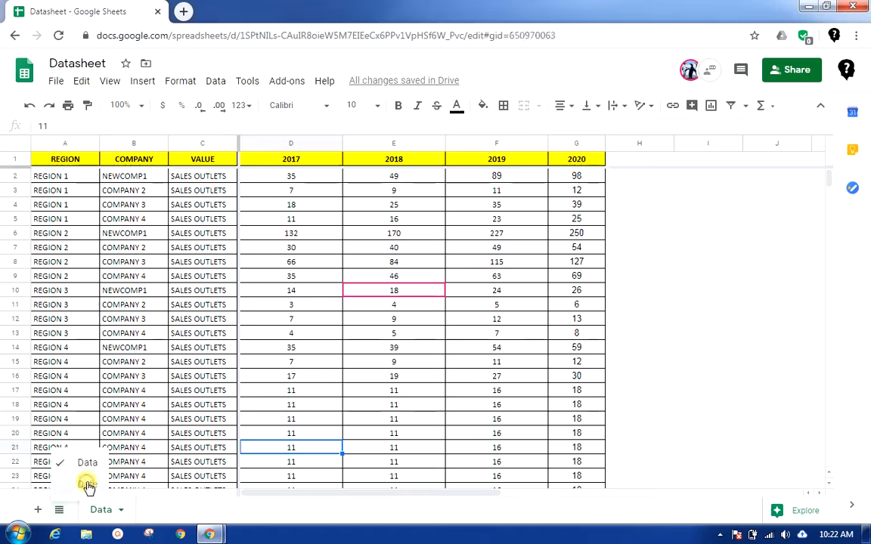
{"action": "left_click", "coordinate": [102, 510]}
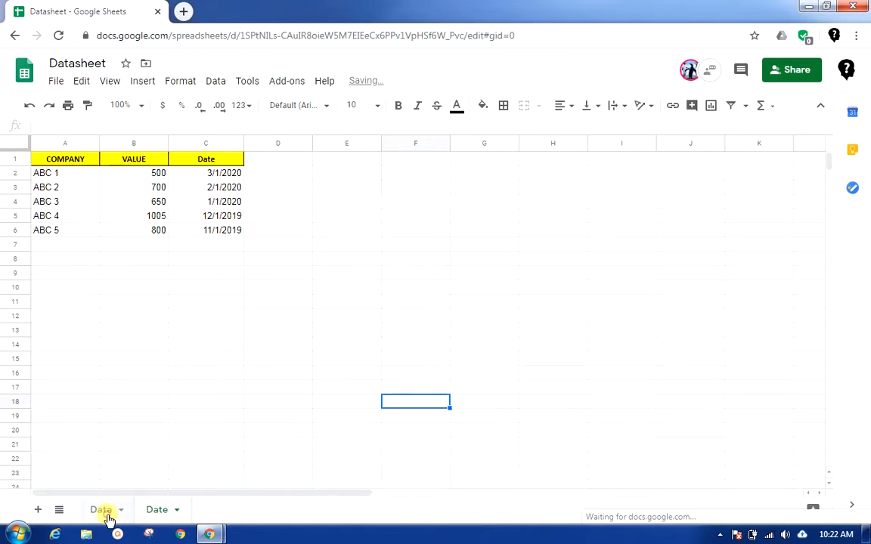
- Check the Protected ranges view option, and review who the spreadsheet is shared with
{"action": "left_click", "coordinate": [110, 80]}
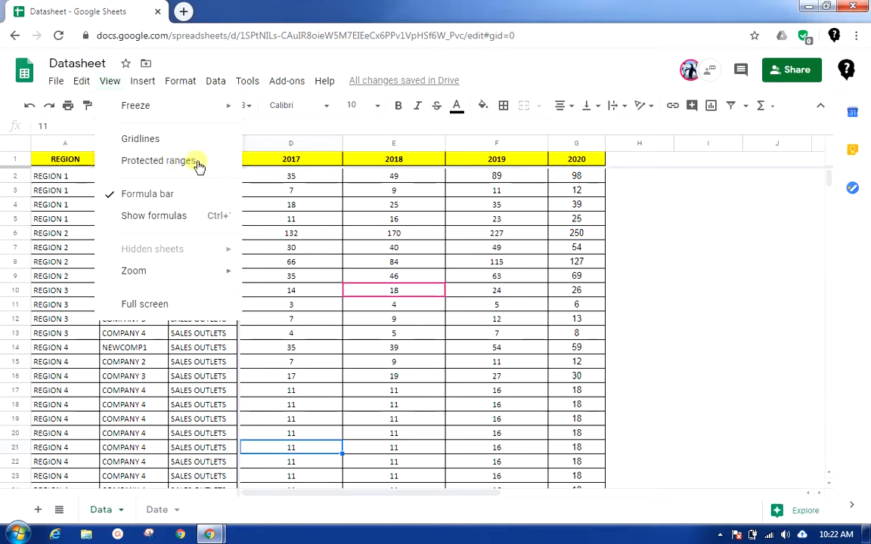
{"action": "left_click", "coordinate": [301, 262]}
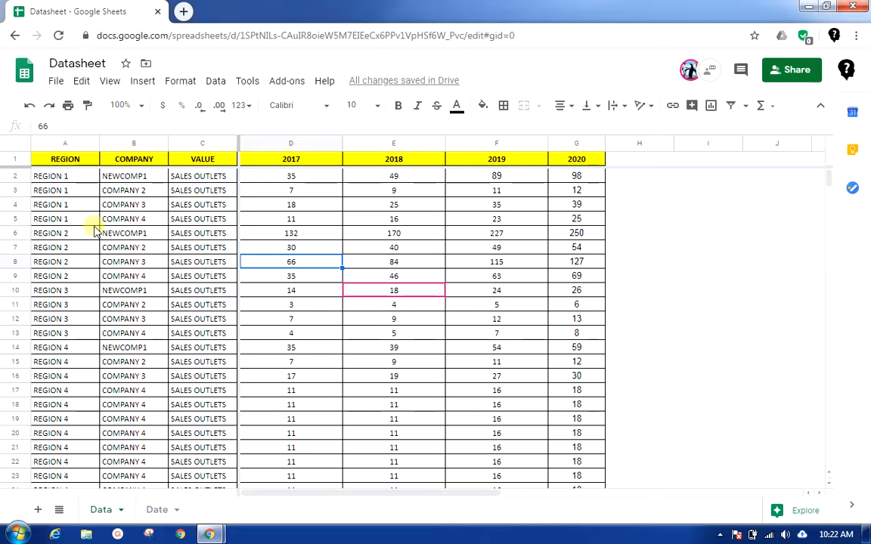
{"action": "left_click", "coordinate": [788, 73]}
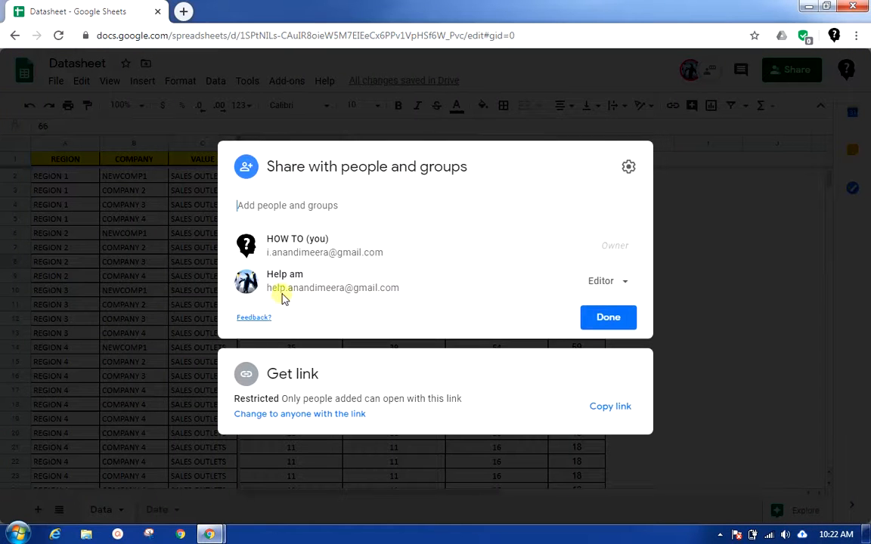
{"action": "left_click", "coordinate": [713, 242]}
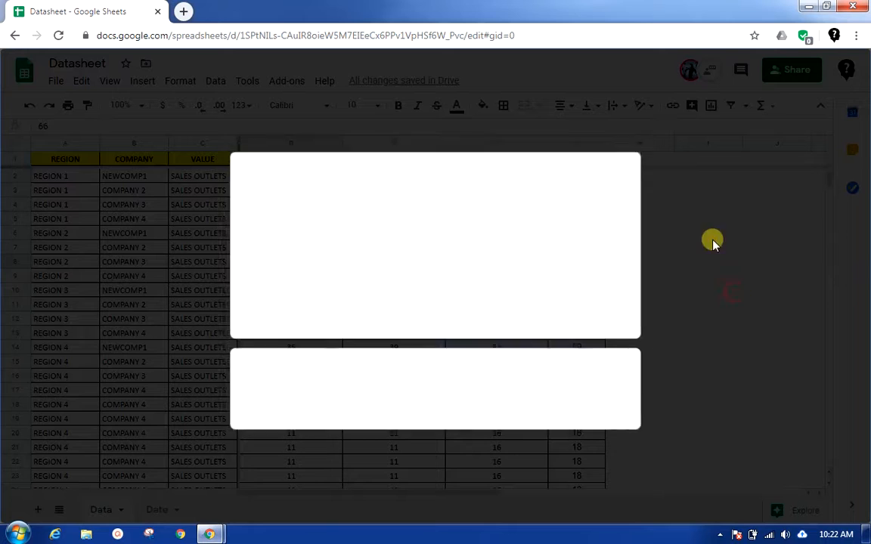
{"action": "left_click", "coordinate": [67, 143]}
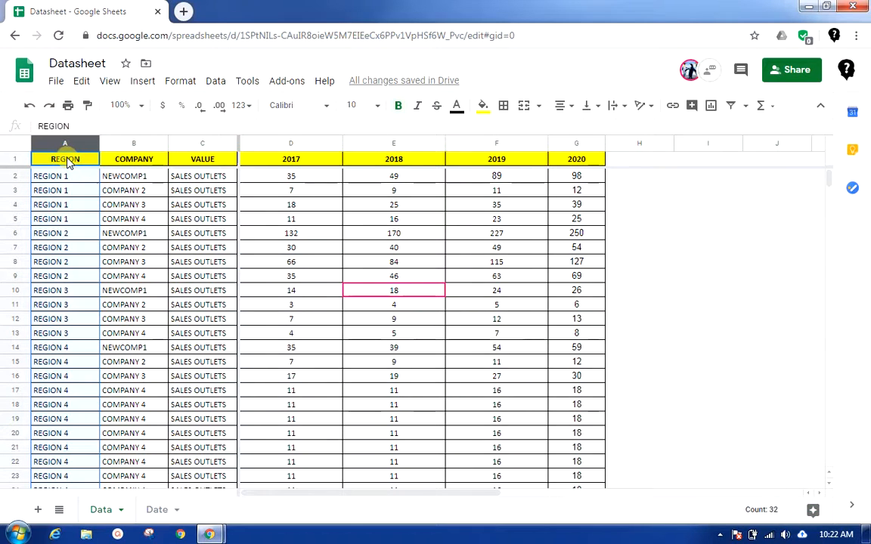
{"action": "right_click", "coordinate": [67, 186]}
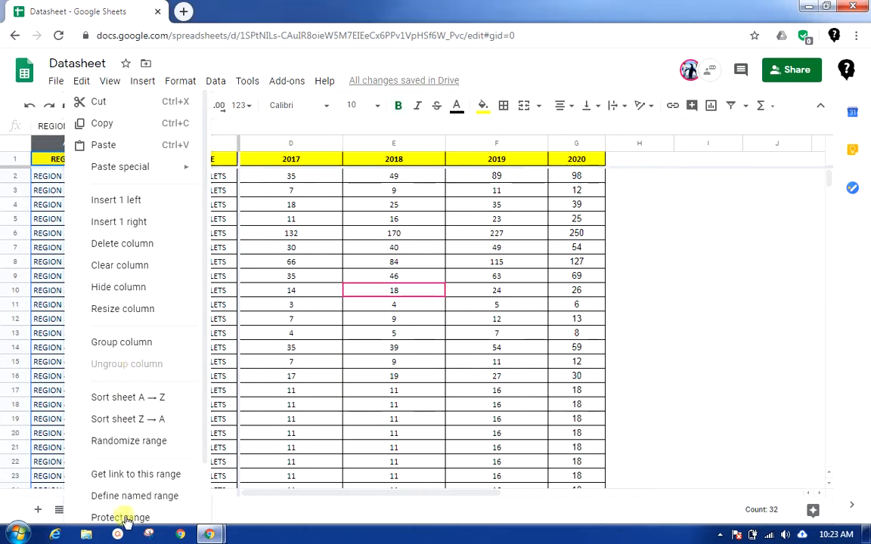
{"action": "left_click", "coordinate": [42, 390]}
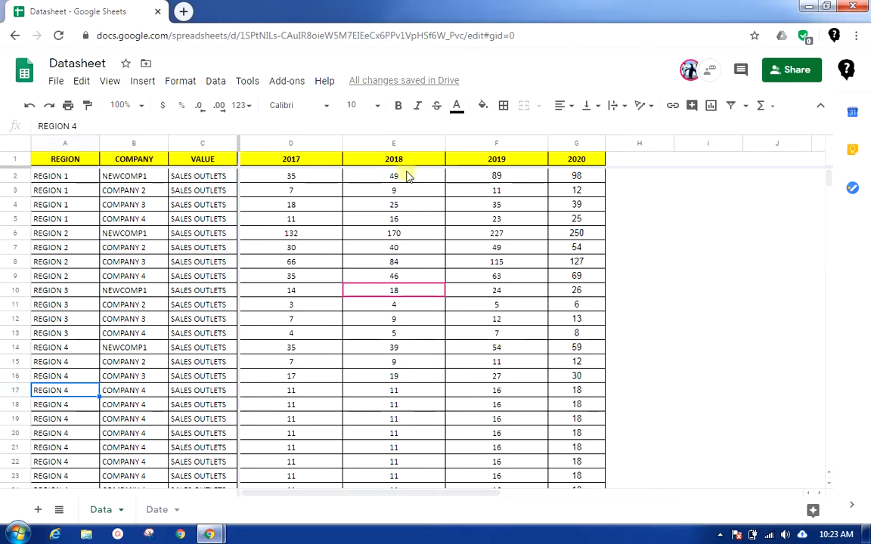
- Protect the range D1:E32 on the Data sheet, describing it as Test Range, and proceed to its editing permissions
{"action": "left_click_drag", "start_coordinate": [279, 160], "coordinate": [378, 362]}
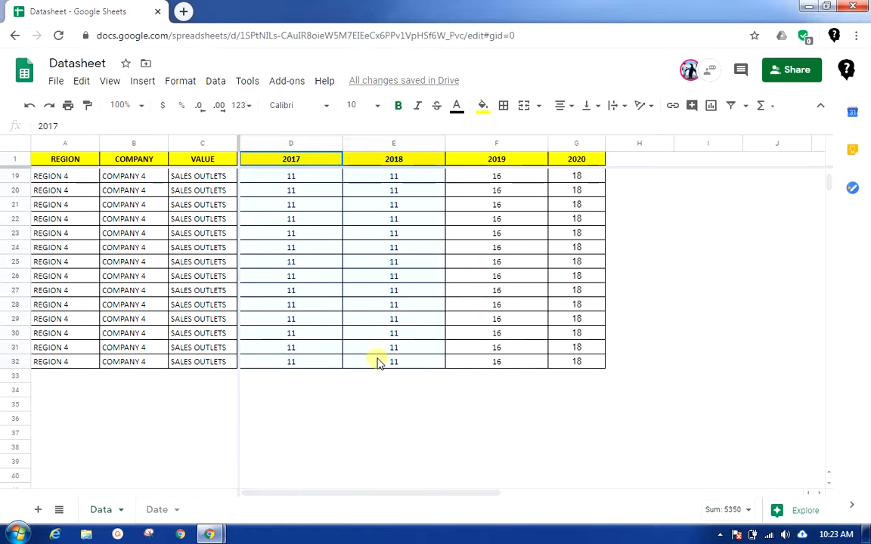
{"action": "right_click", "coordinate": [368, 233]}
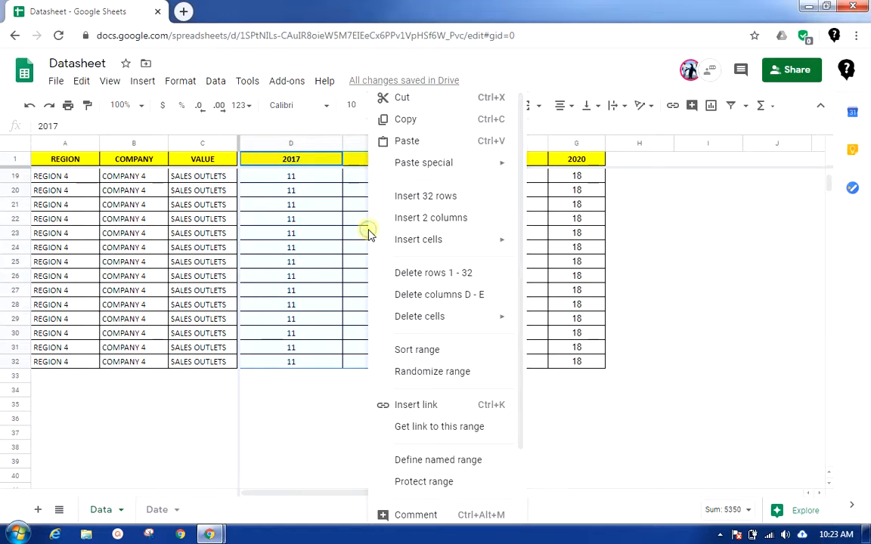
{"action": "left_click", "coordinate": [446, 486]}
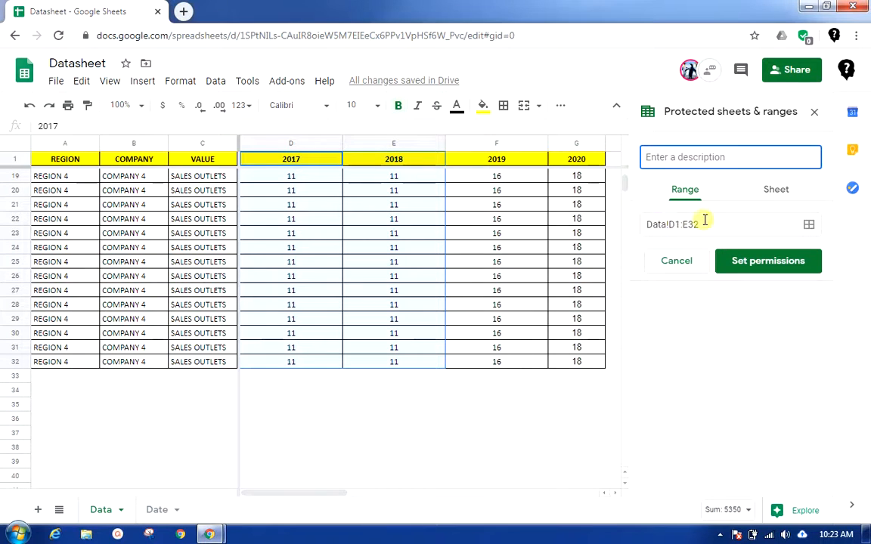
{"action": "type", "text": "Test Range"}
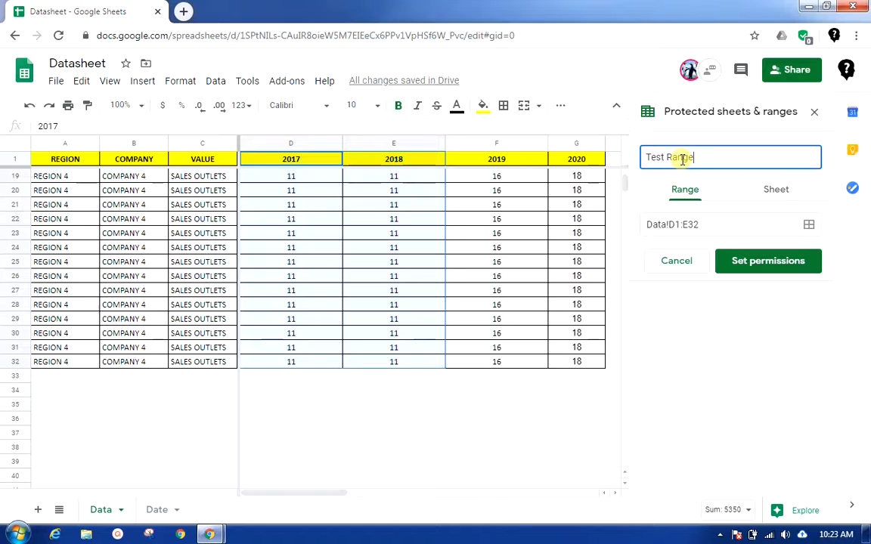
{"action": "left_click", "coordinate": [758, 260]}
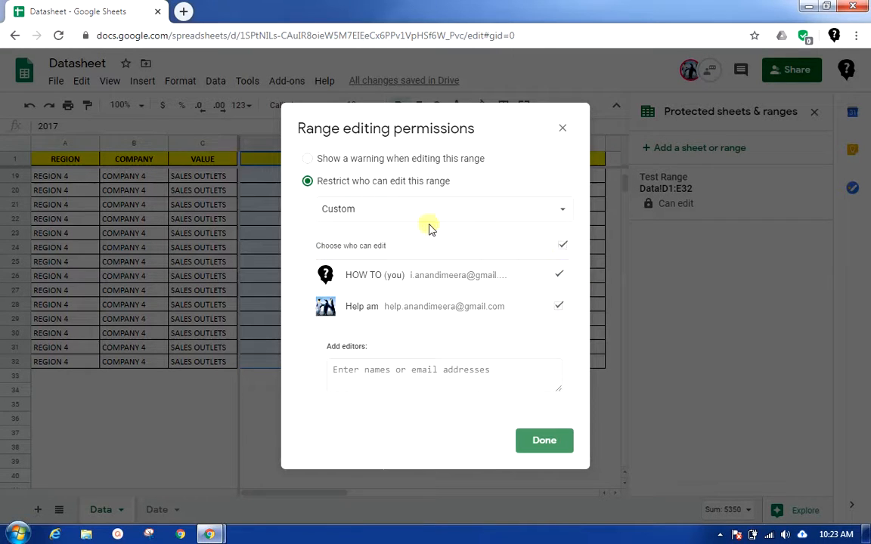
- Restrict editing of the Test Range to Only you, and close the protected ranges pane
{"action": "left_click", "coordinate": [356, 213]}
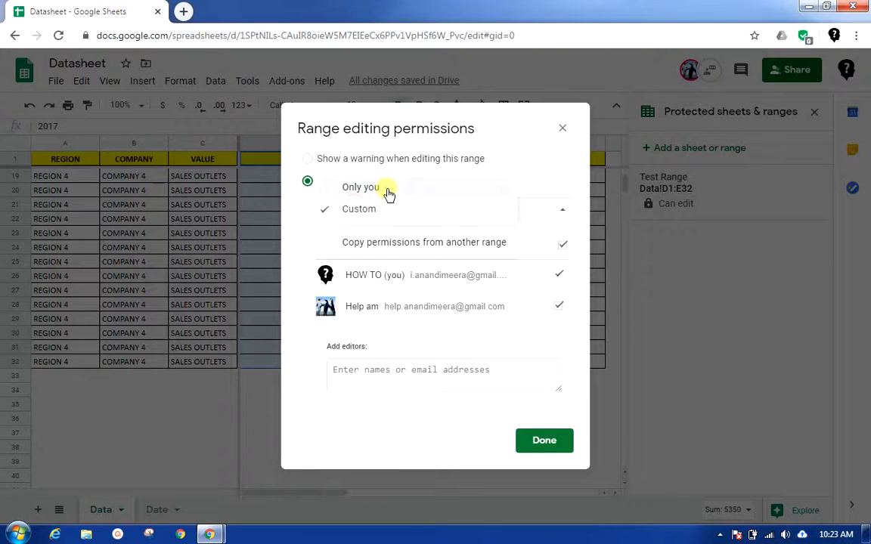
{"action": "left_click", "coordinate": [355, 185]}
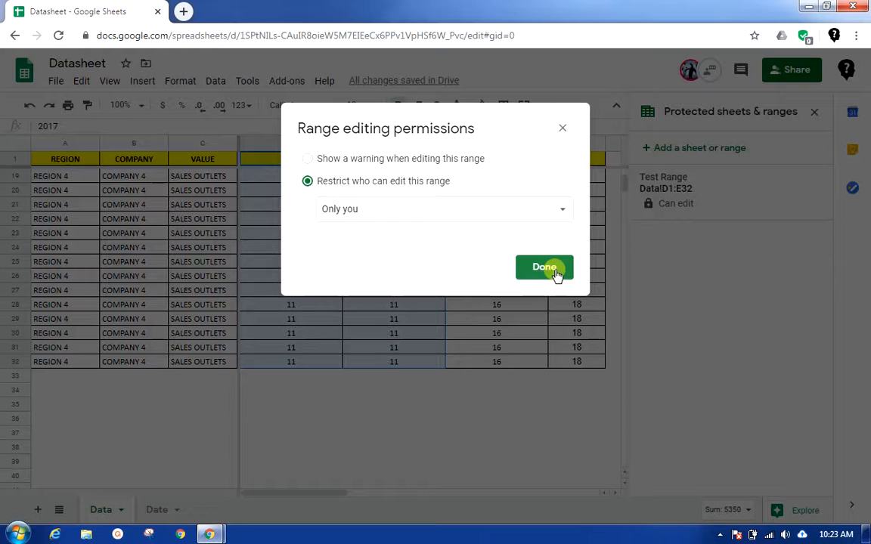
{"action": "left_click", "coordinate": [557, 274]}
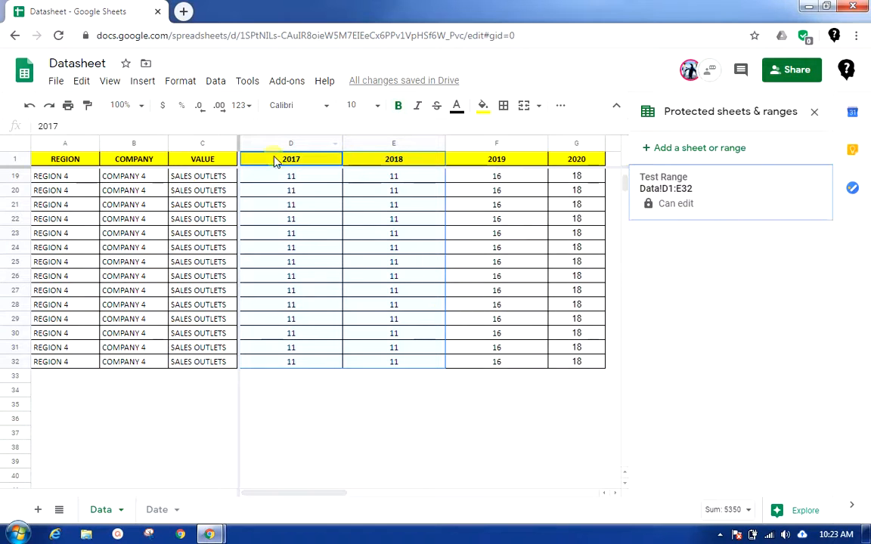
{"action": "left_click", "coordinate": [815, 113]}
{"action": "left_click", "coordinate": [496, 277]}
{"action": "scroll", "coordinate": [496, 278], "scroll_direction": "up", "scroll_amount": 6}
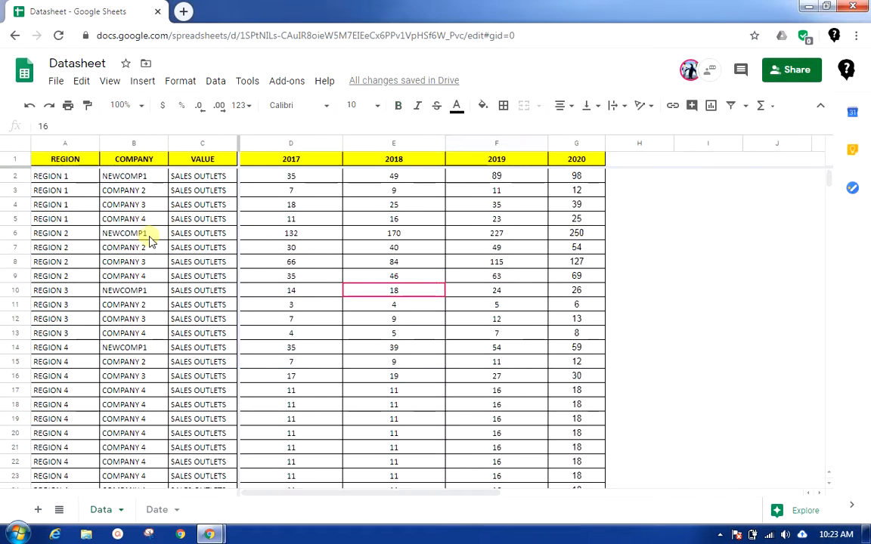
- Switch to the other editor's incognito window and turn on the protected ranges display for the Data sheet
{"action": "key", "text": "alt+Tab"}
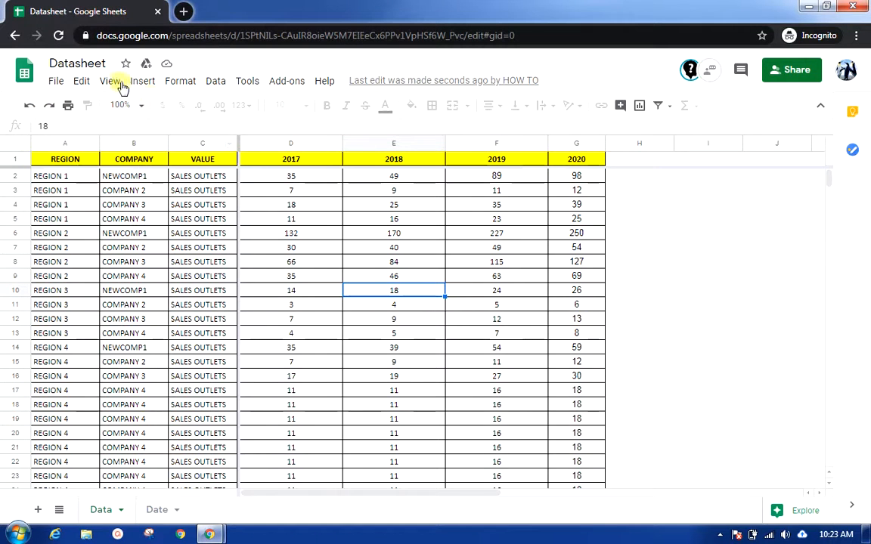
{"action": "scroll", "coordinate": [315, 453], "scroll_direction": "down", "scroll_amount": 7}
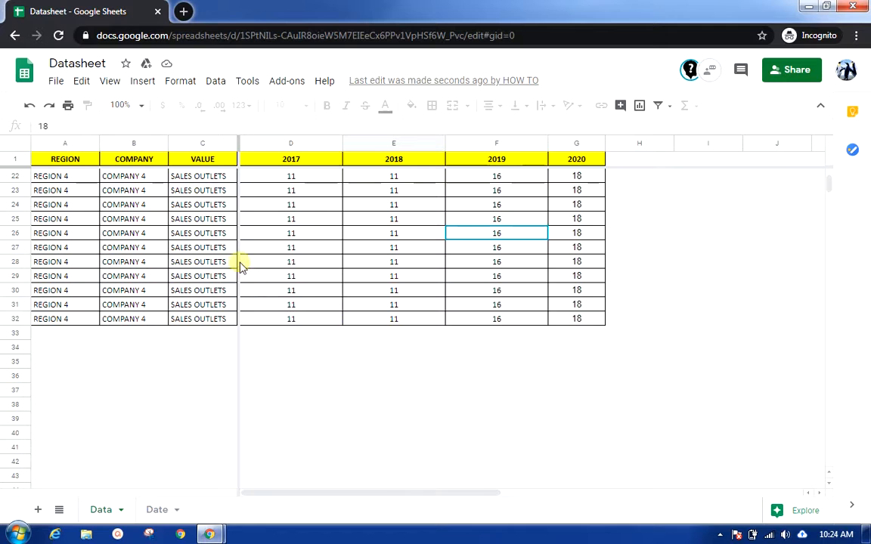
{"action": "scroll", "coordinate": [311, 333], "scroll_direction": "up", "scroll_amount": 7}
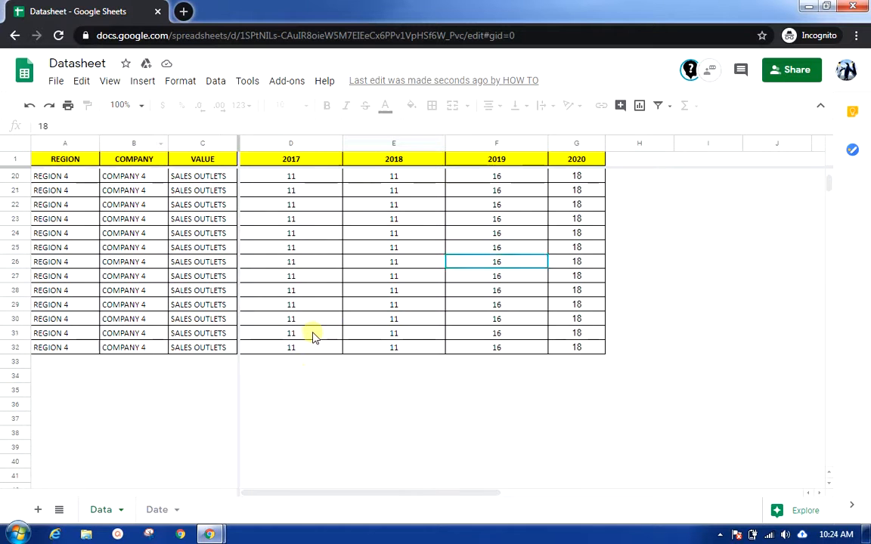
{"action": "left_click", "coordinate": [110, 82]}
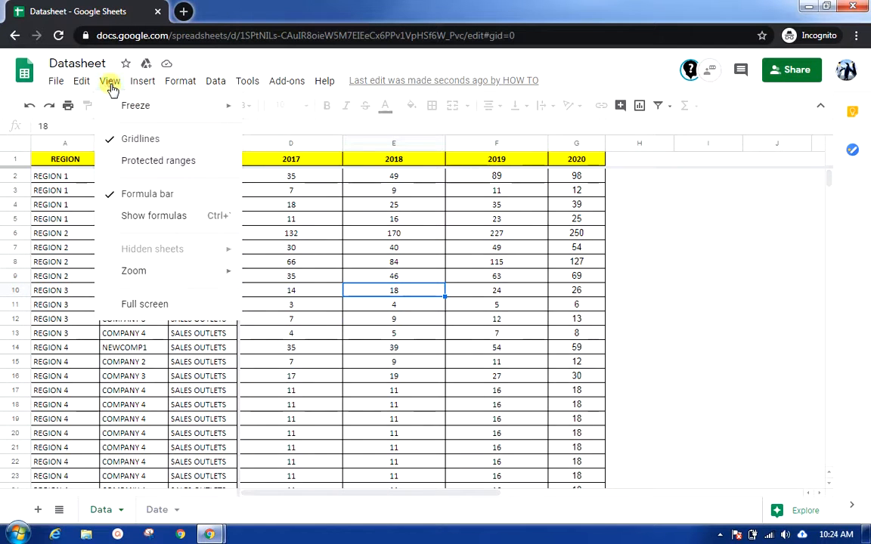
{"action": "left_click", "coordinate": [109, 167]}
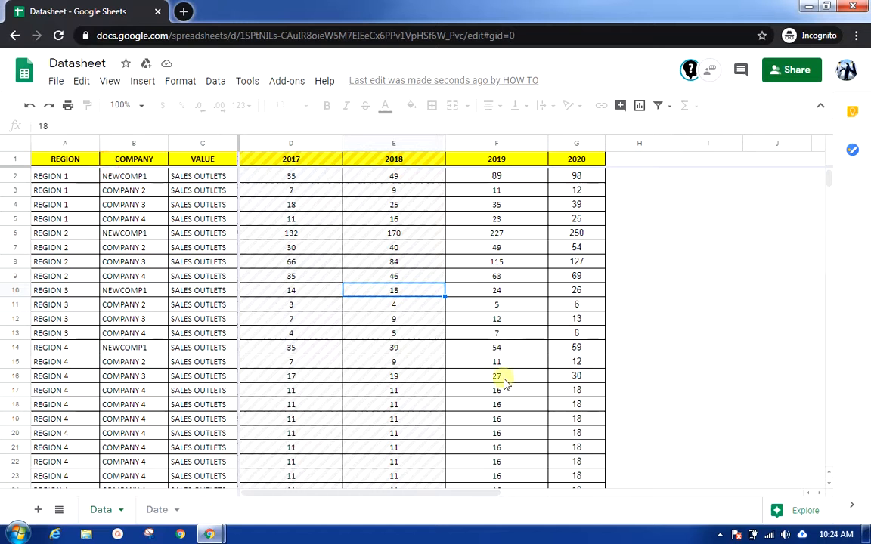
{"action": "scroll", "coordinate": [505, 383], "scroll_direction": "down", "scroll_amount": 6}
{"action": "scroll", "coordinate": [505, 384], "scroll_direction": "up", "scroll_amount": 6}
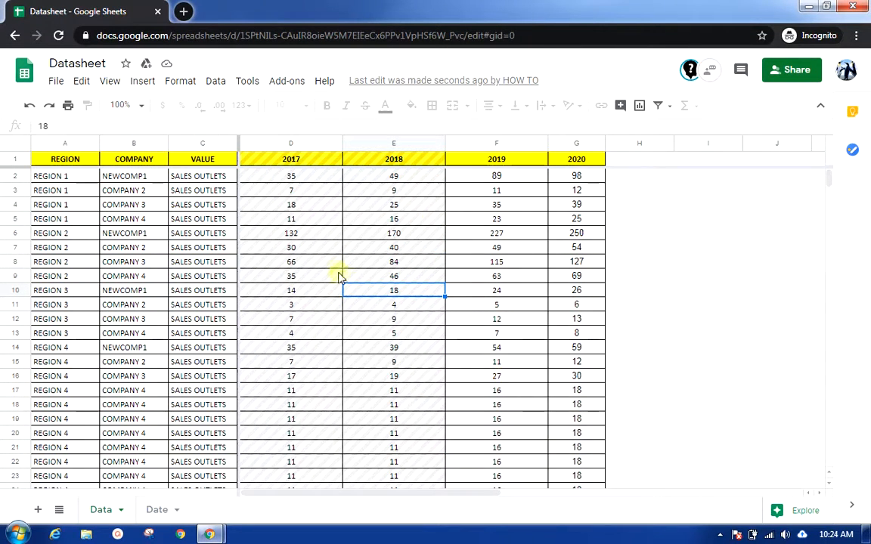
- Try to delete the value of cell E5 in the protected range as the other editor
{"action": "left_click", "coordinate": [382, 219]}
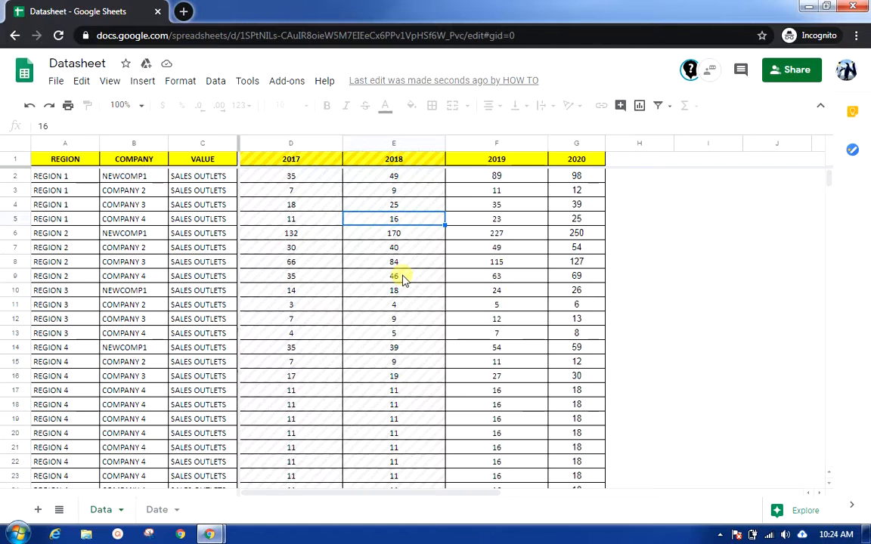
{"action": "key", "text": "Delete"}
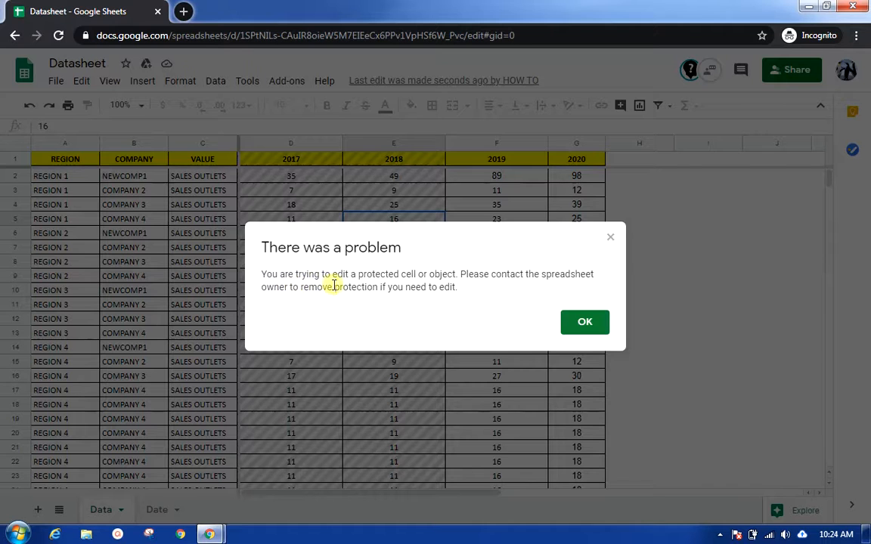
{"action": "left_click", "coordinate": [603, 329]}
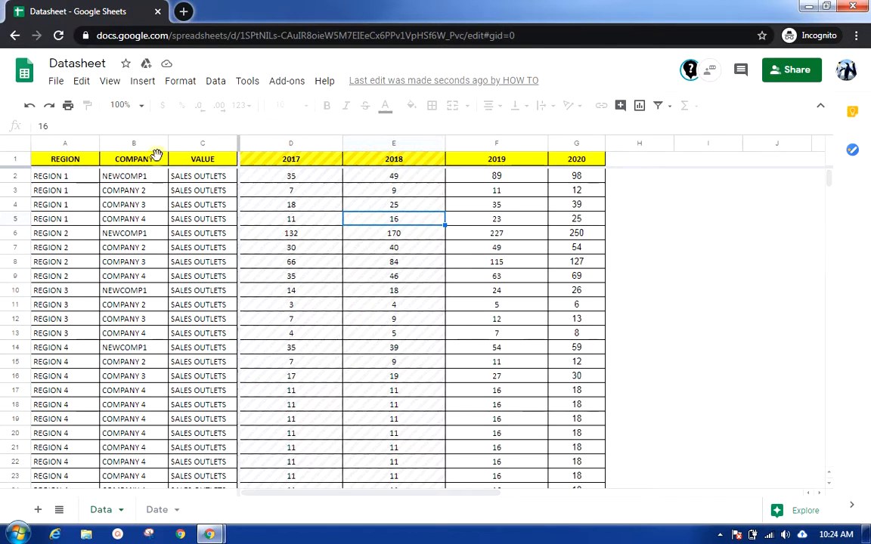
- Turn off the protected ranges display, and switch back to the owner's browser window
{"action": "left_click", "coordinate": [110, 82]}
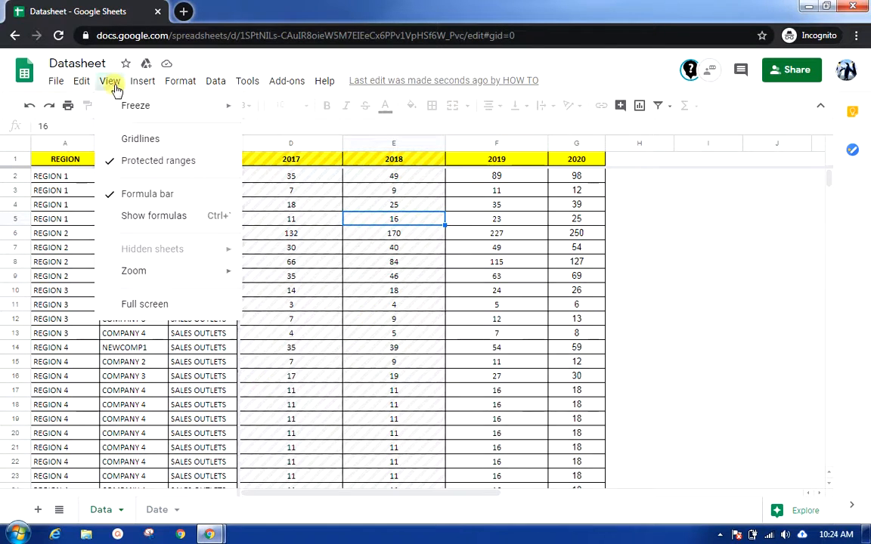
{"action": "left_click", "coordinate": [131, 163]}
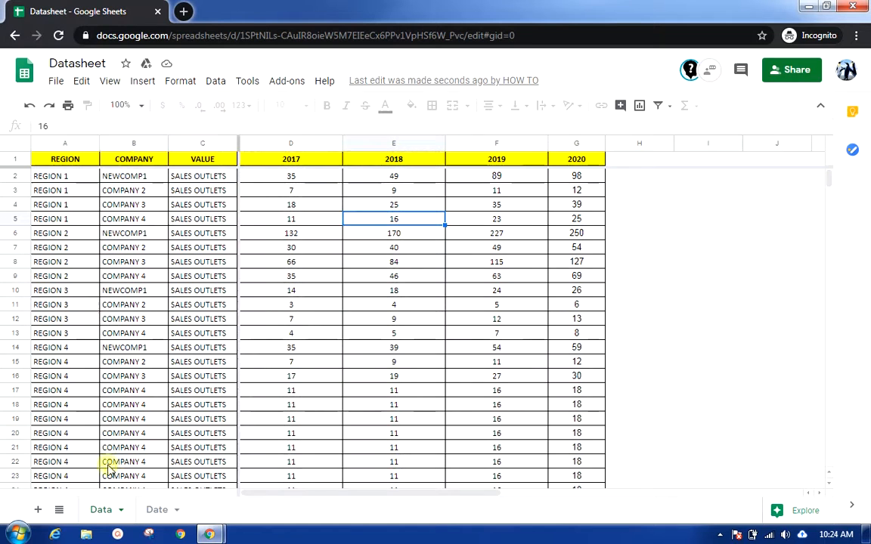
{"action": "left_click", "coordinate": [109, 86]}
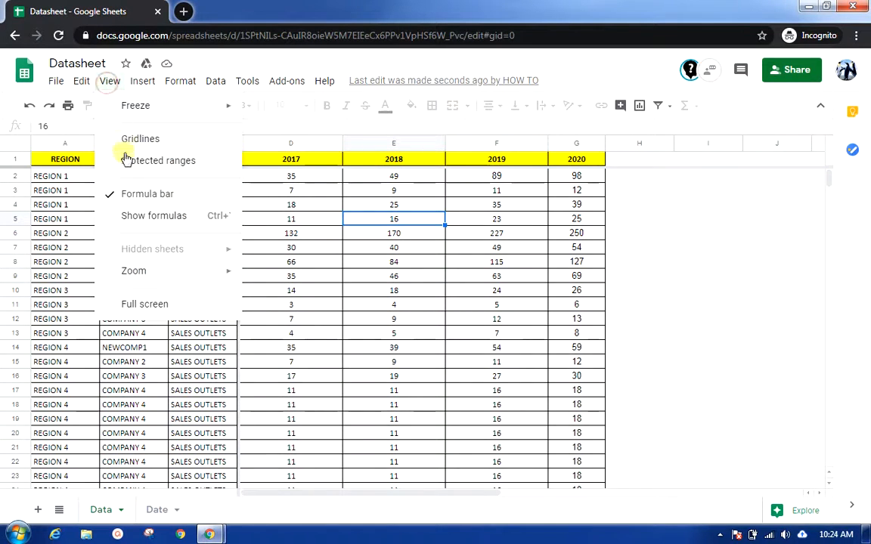
{"action": "mouse_move", "coordinate": [149, 112]}
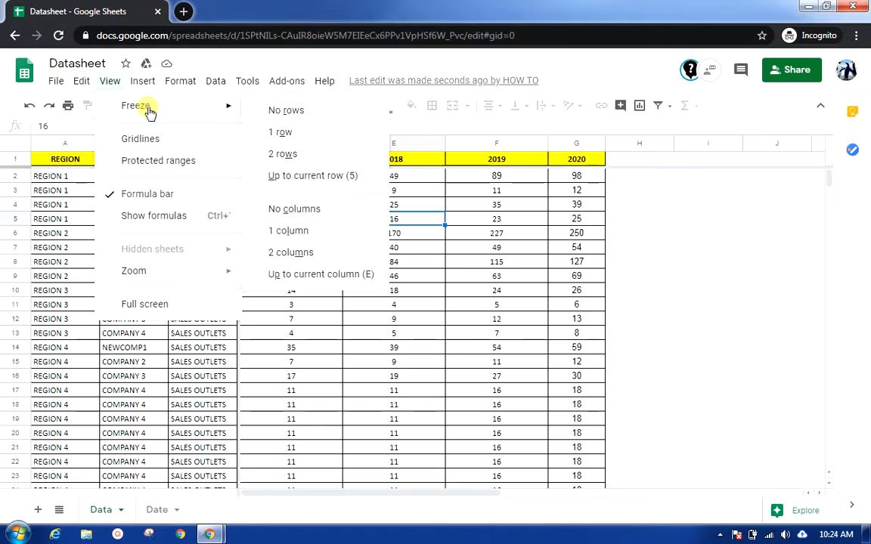
{"action": "left_click", "coordinate": [162, 487]}
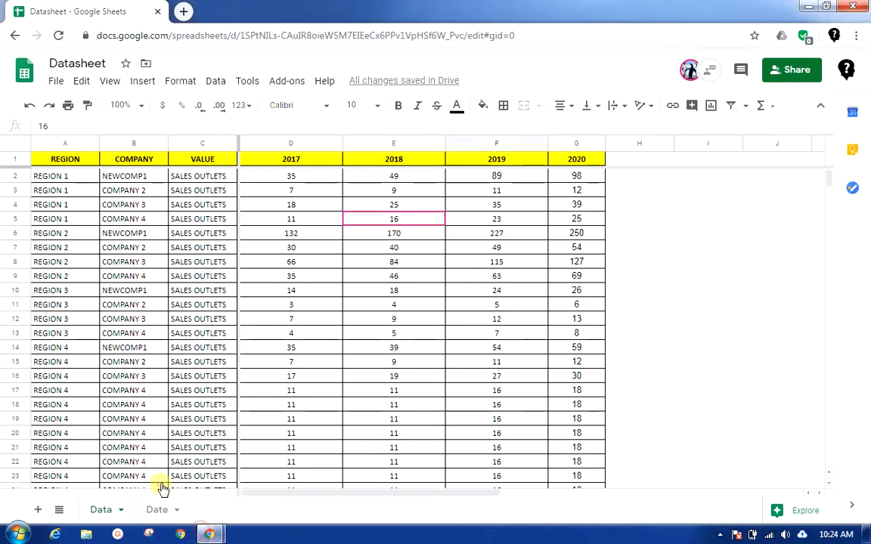